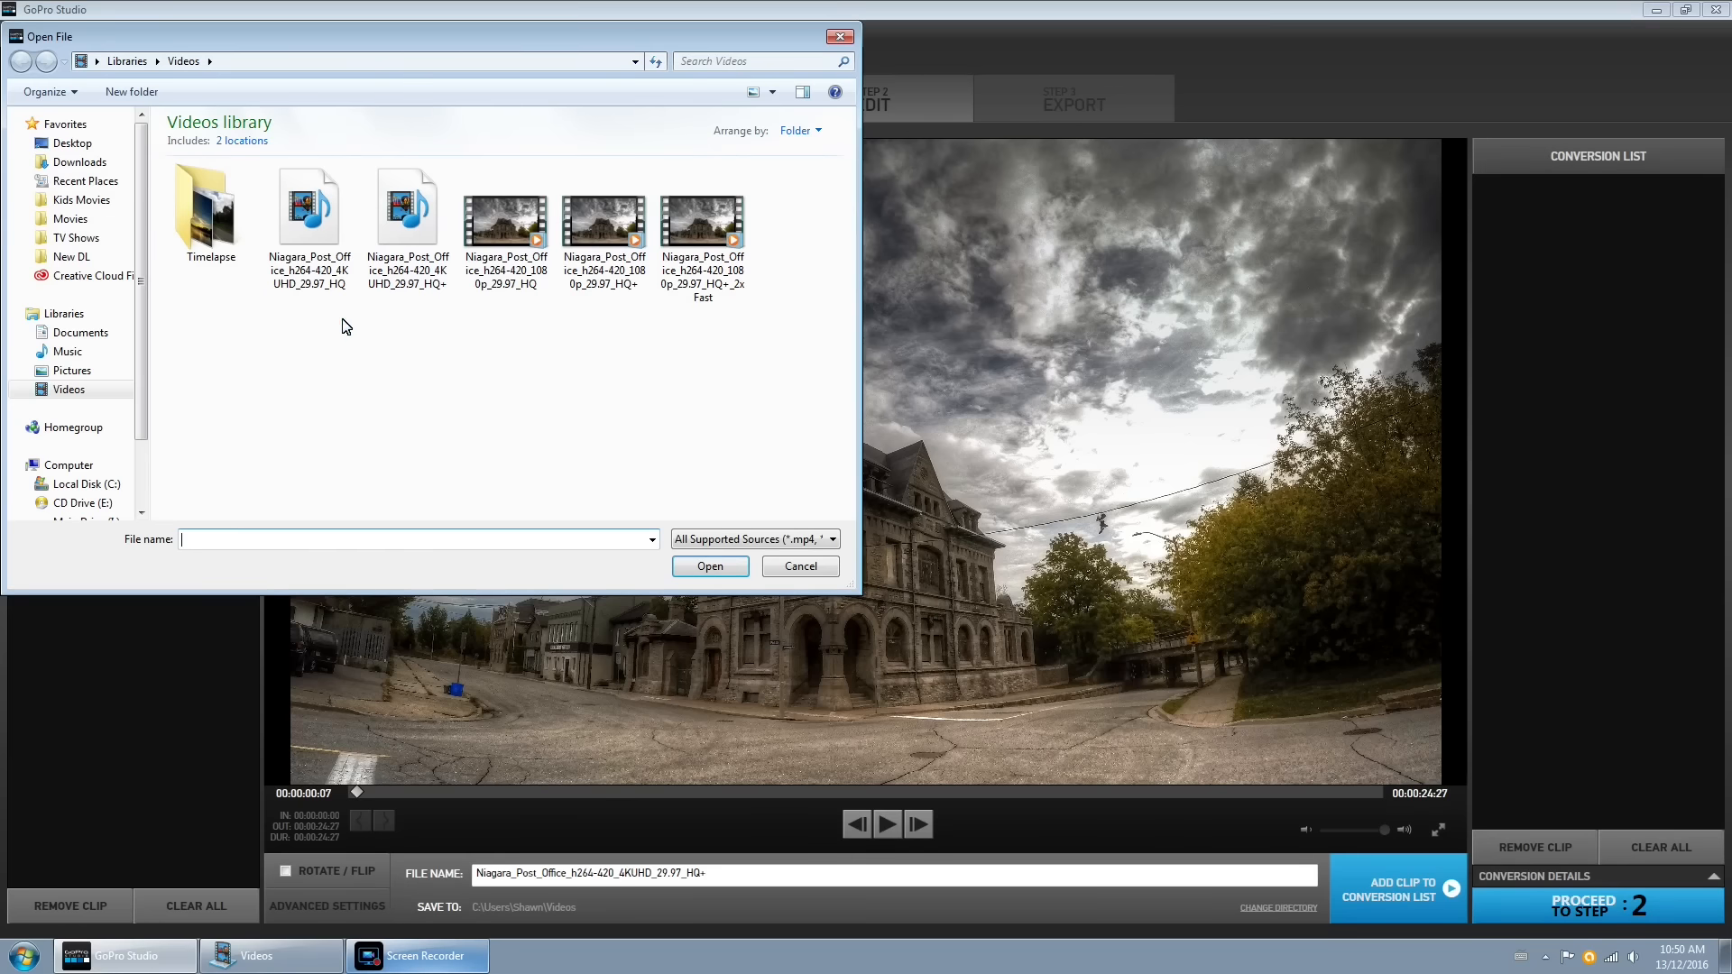
Dismiss the file import and review the advanced conversion settings of the imported clip without changing them
click(800, 565)
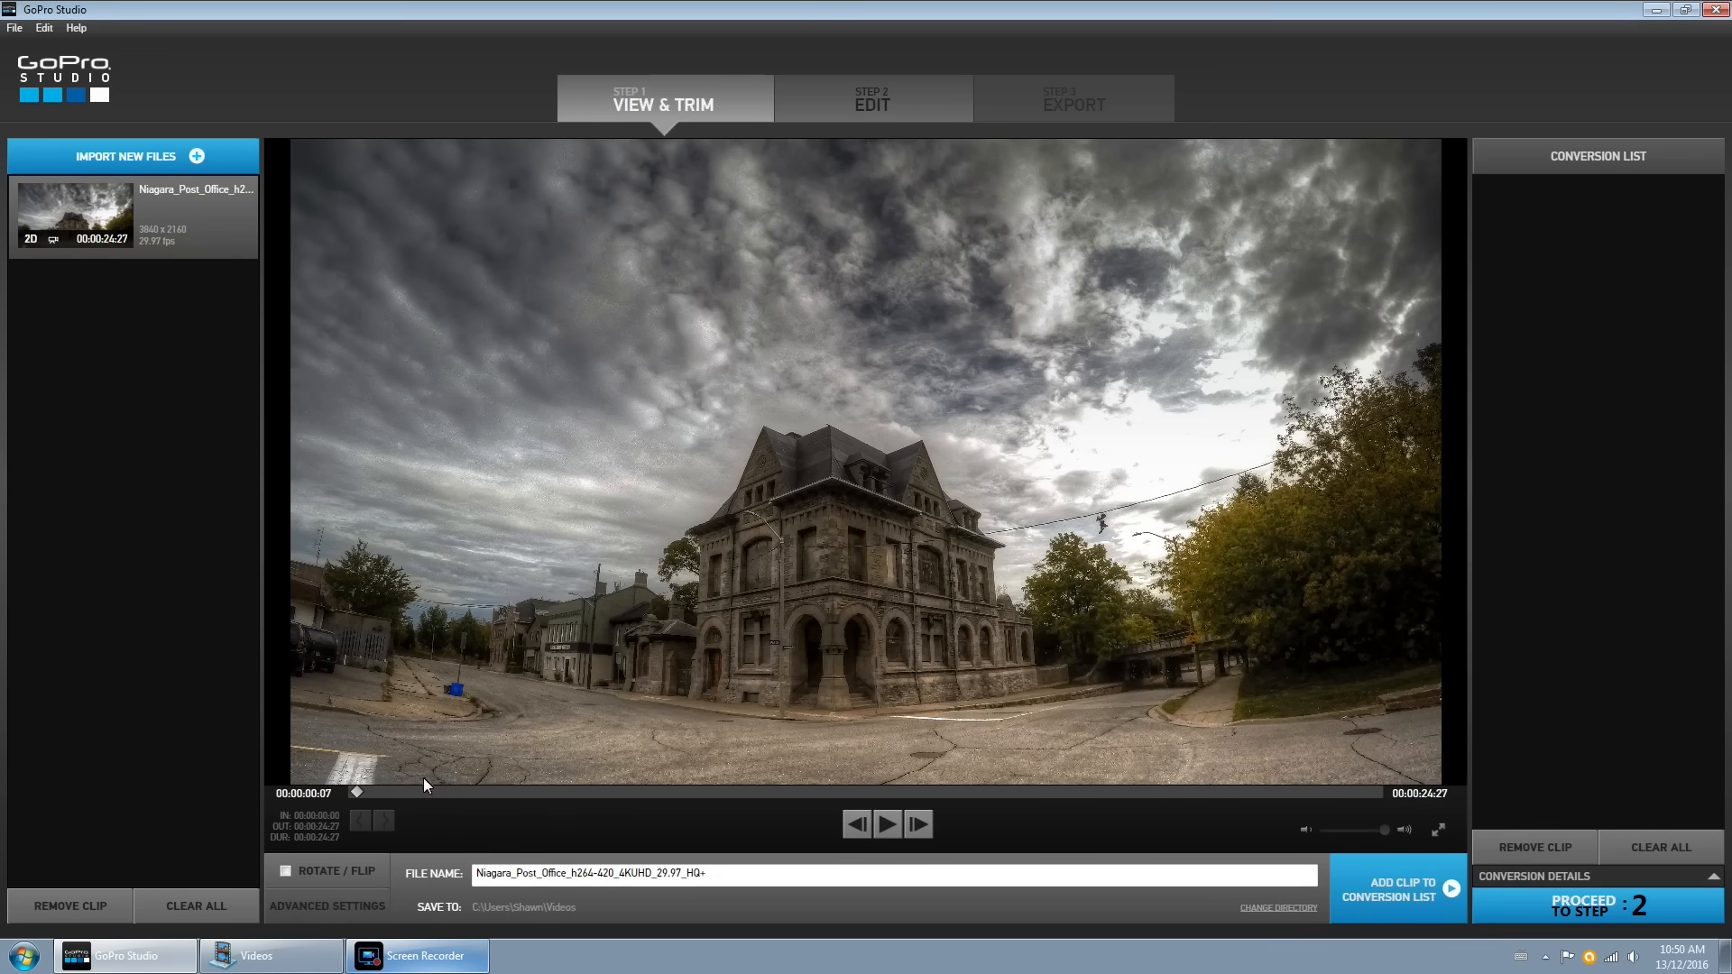
click(336, 913)
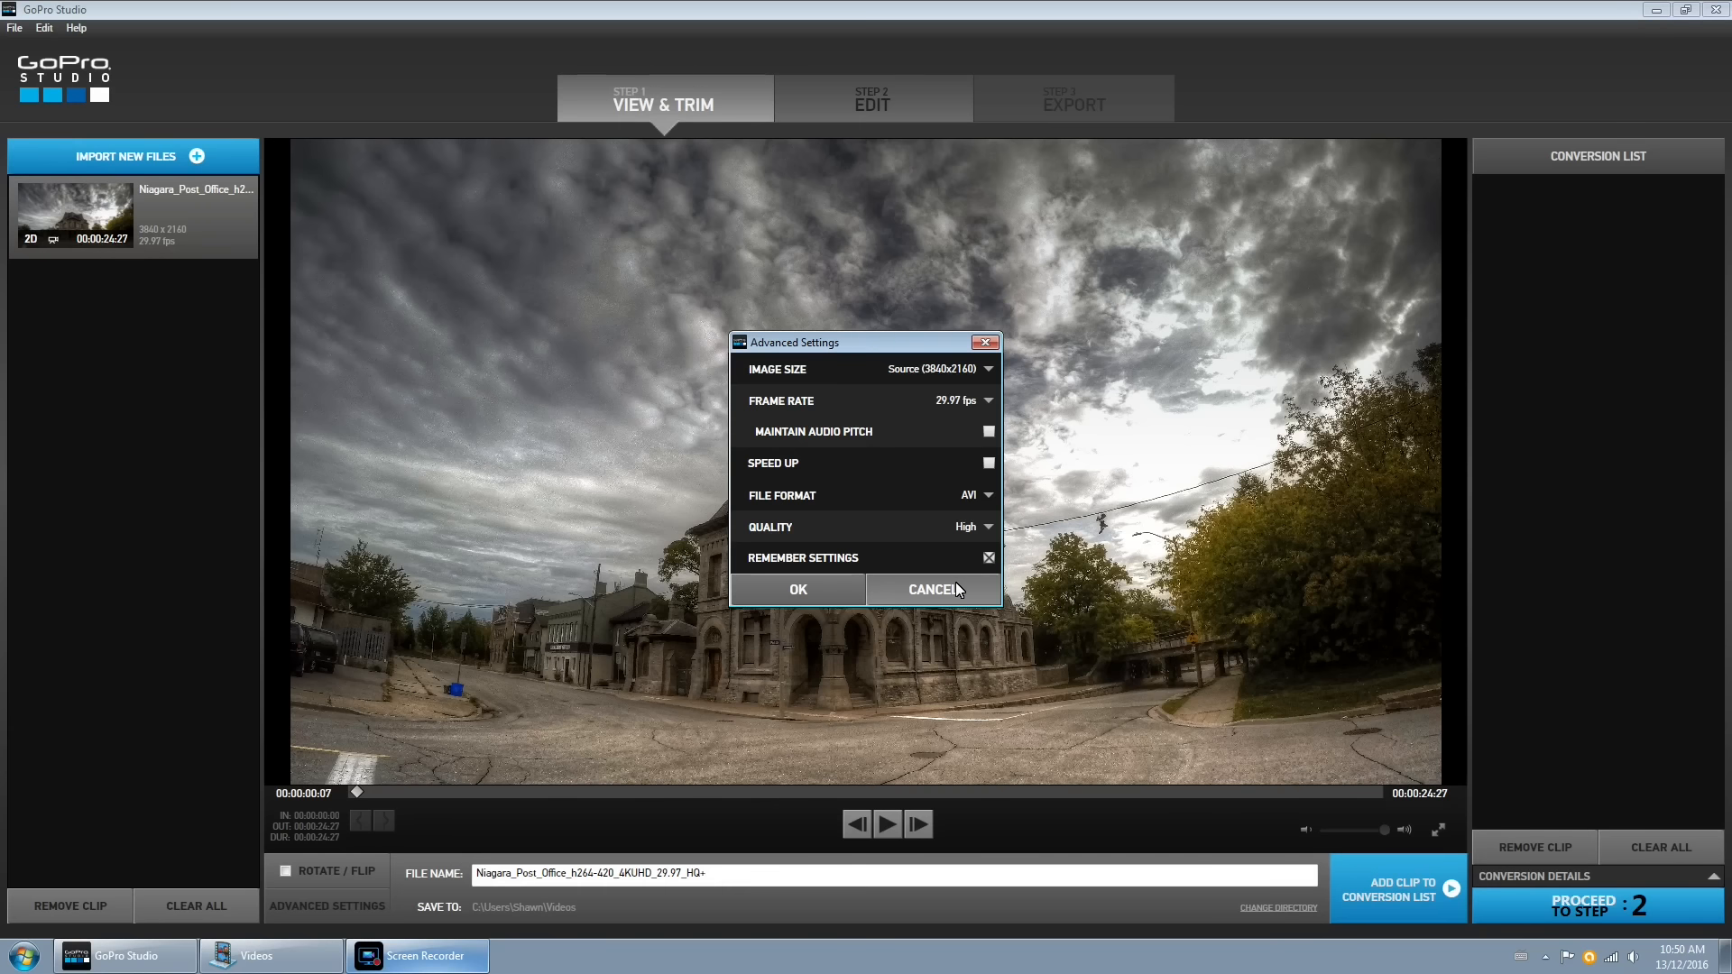
click(988, 342)
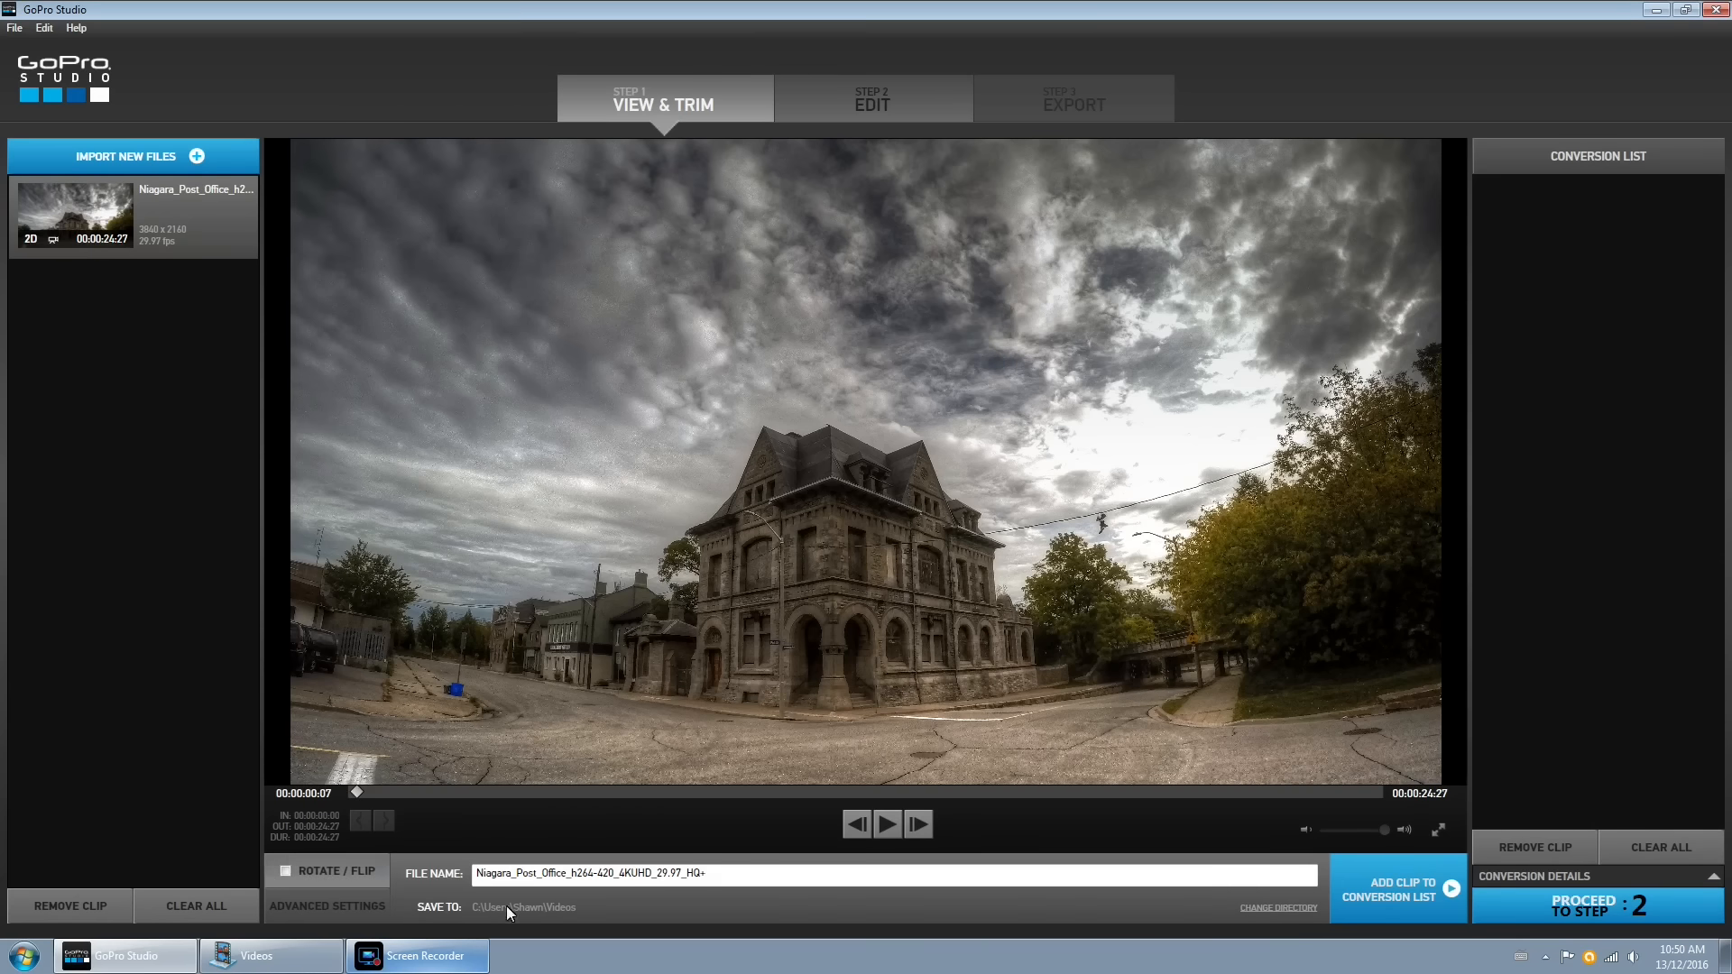
Add the Niagara Post Office clip to the conversion list, convert it, and proceed to editing
click(1400, 898)
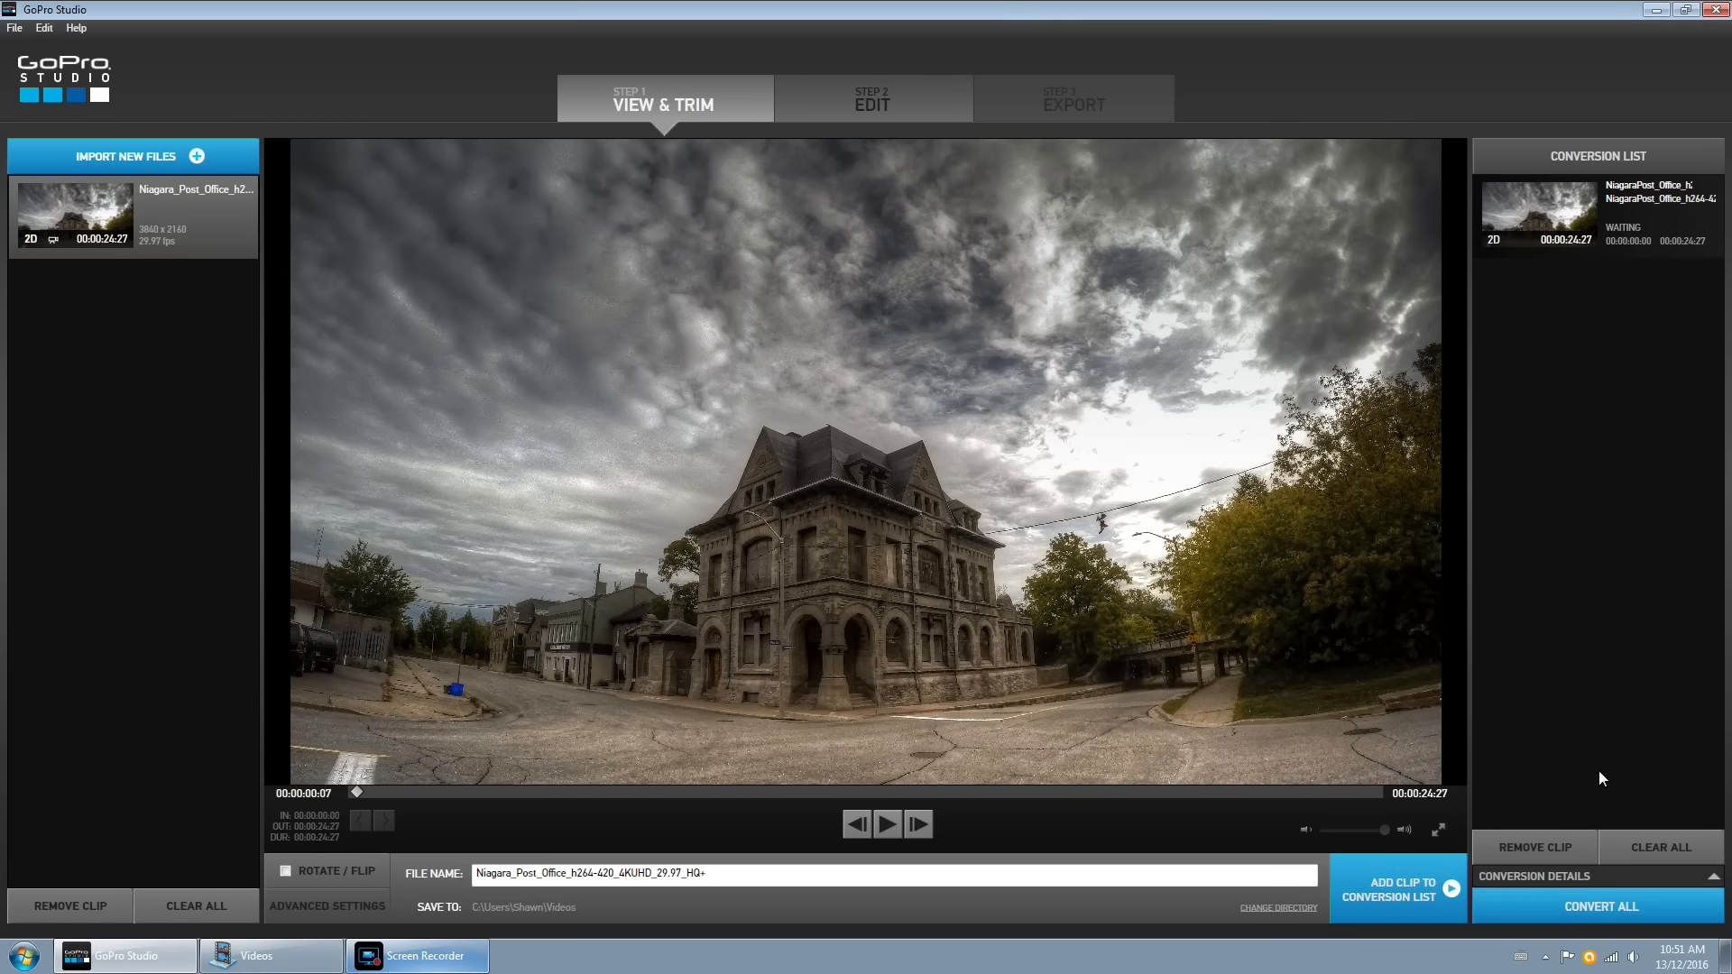
click(1610, 908)
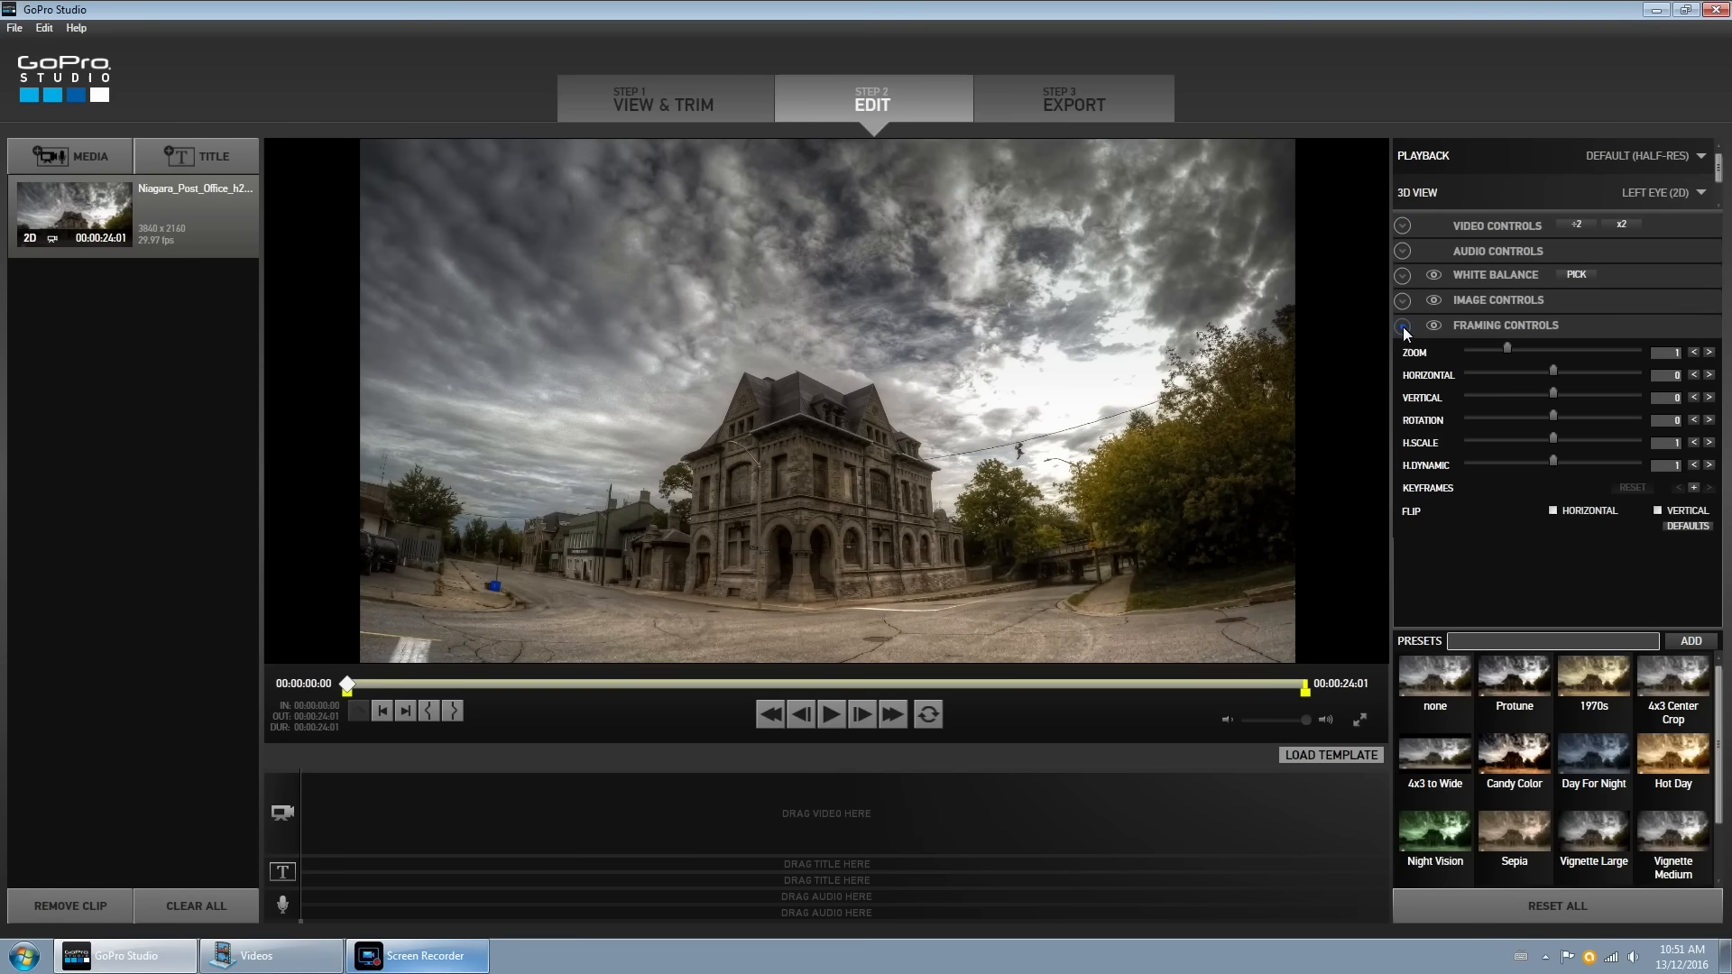
Collapse the framing controls and place the converted clip at the start of the video track
click(1402, 327)
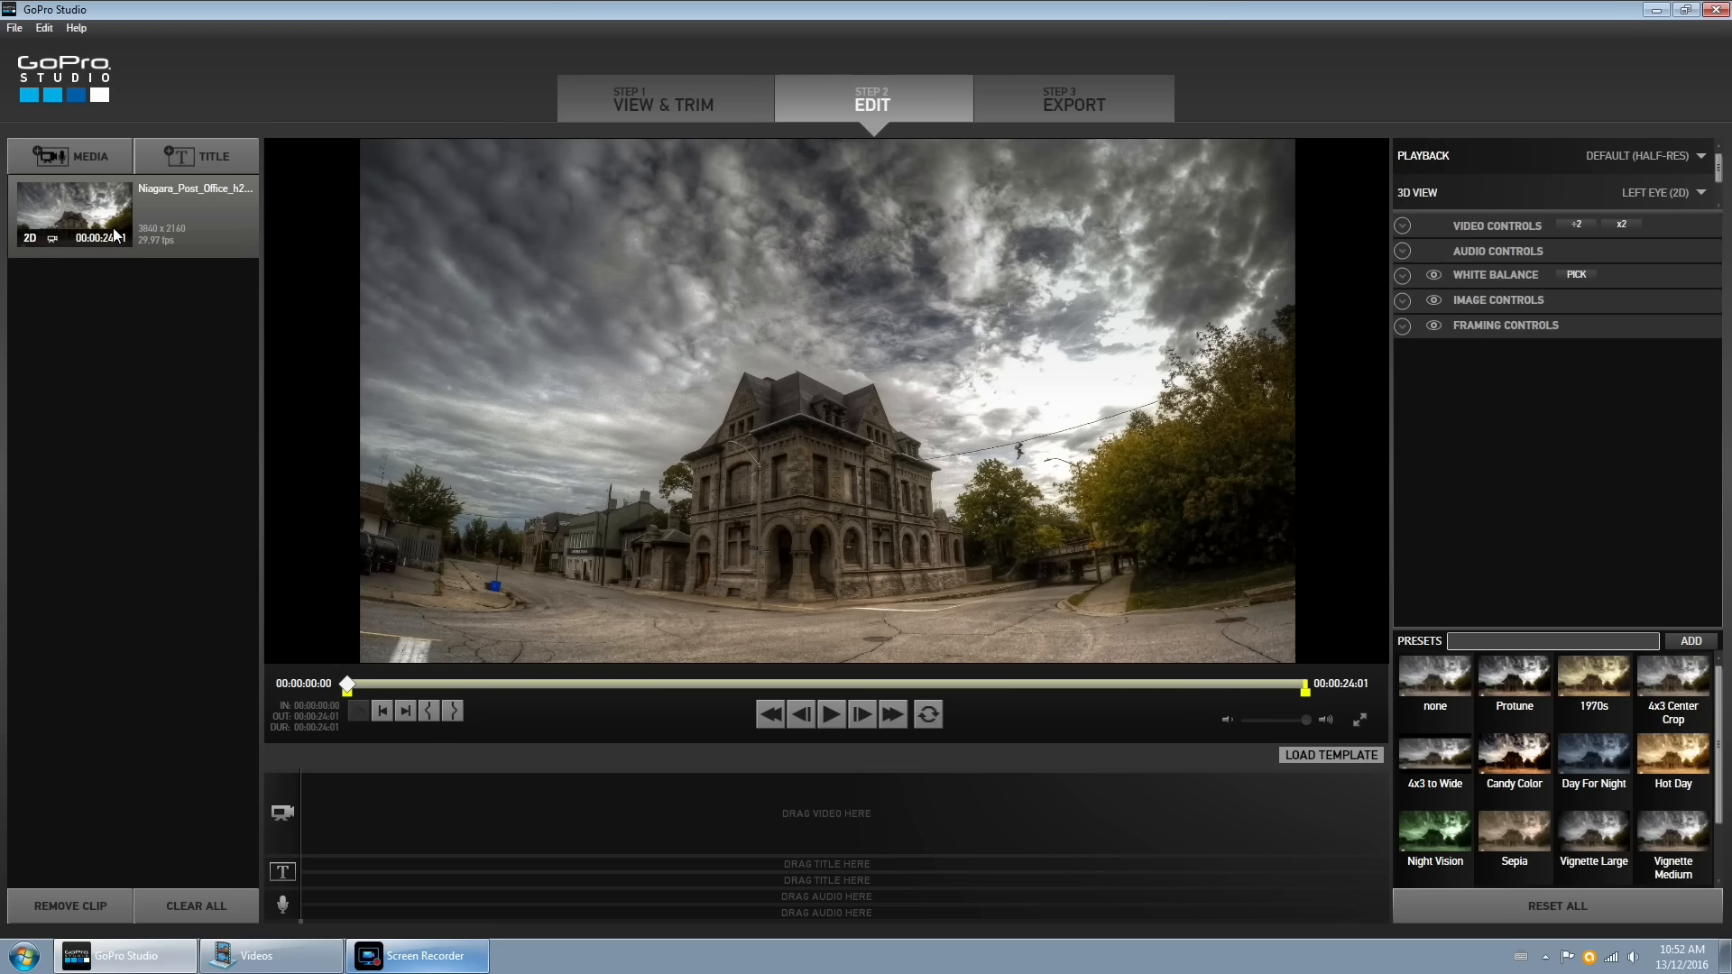
drag(69, 213, 317, 674)
drag(328, 785, 328, 798)
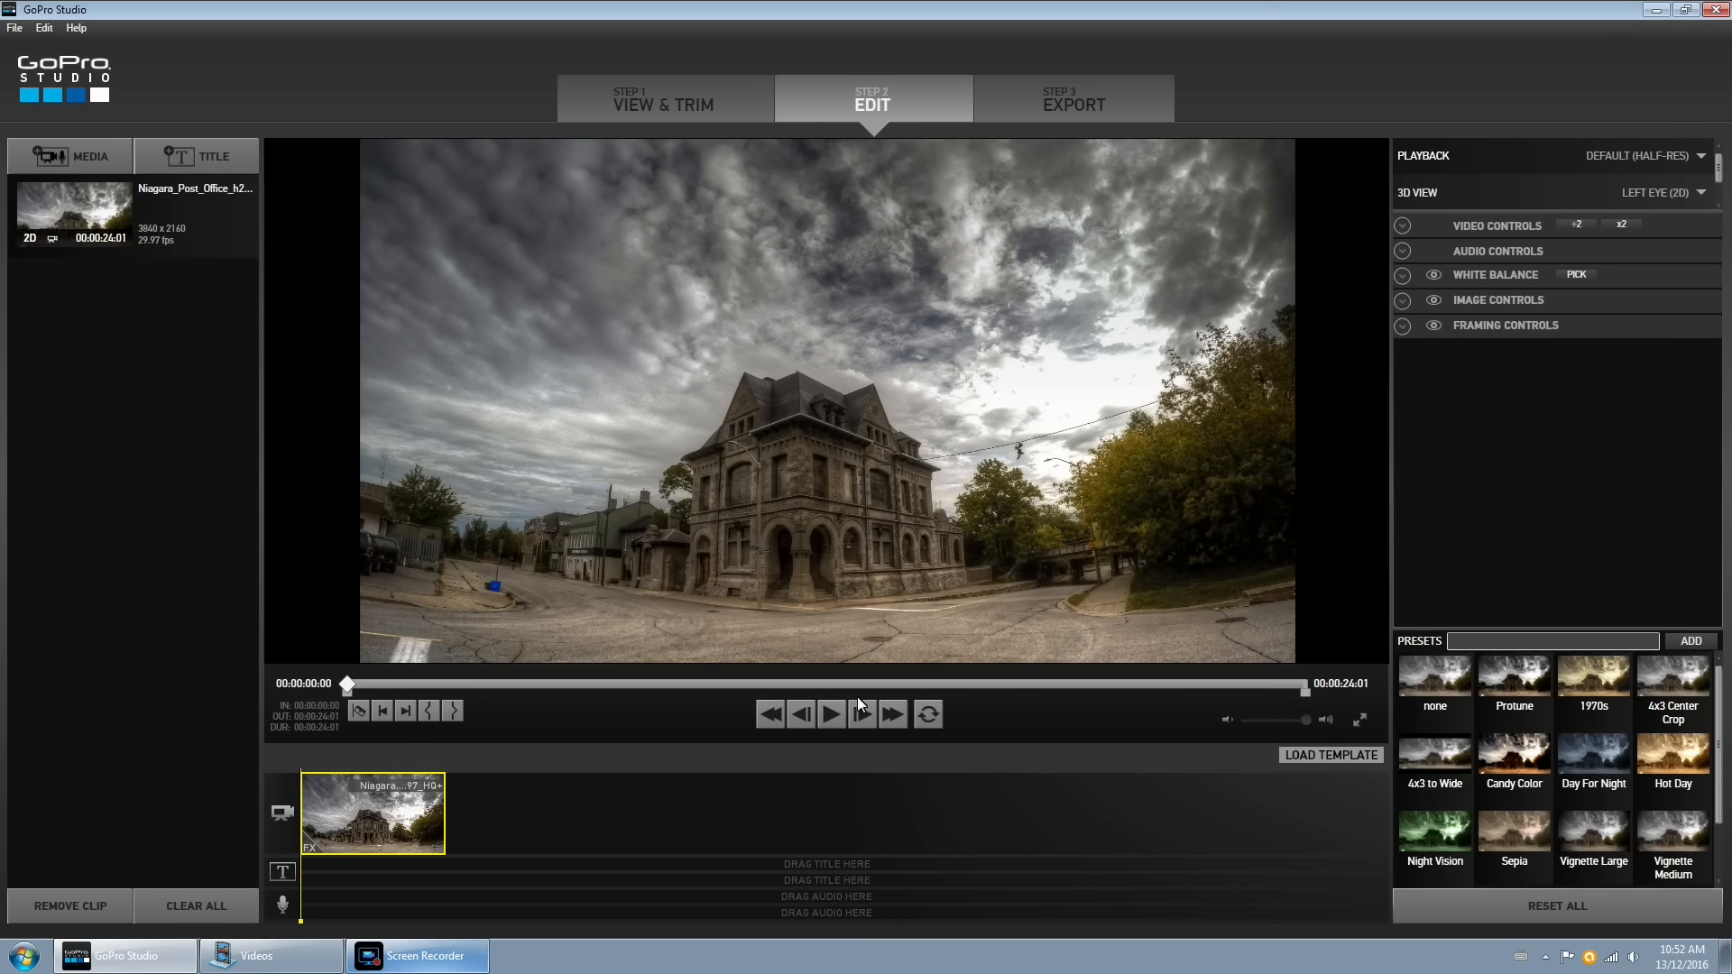
Play a short preview of the clip, stop it, and return the playhead to the beginning
click(831, 715)
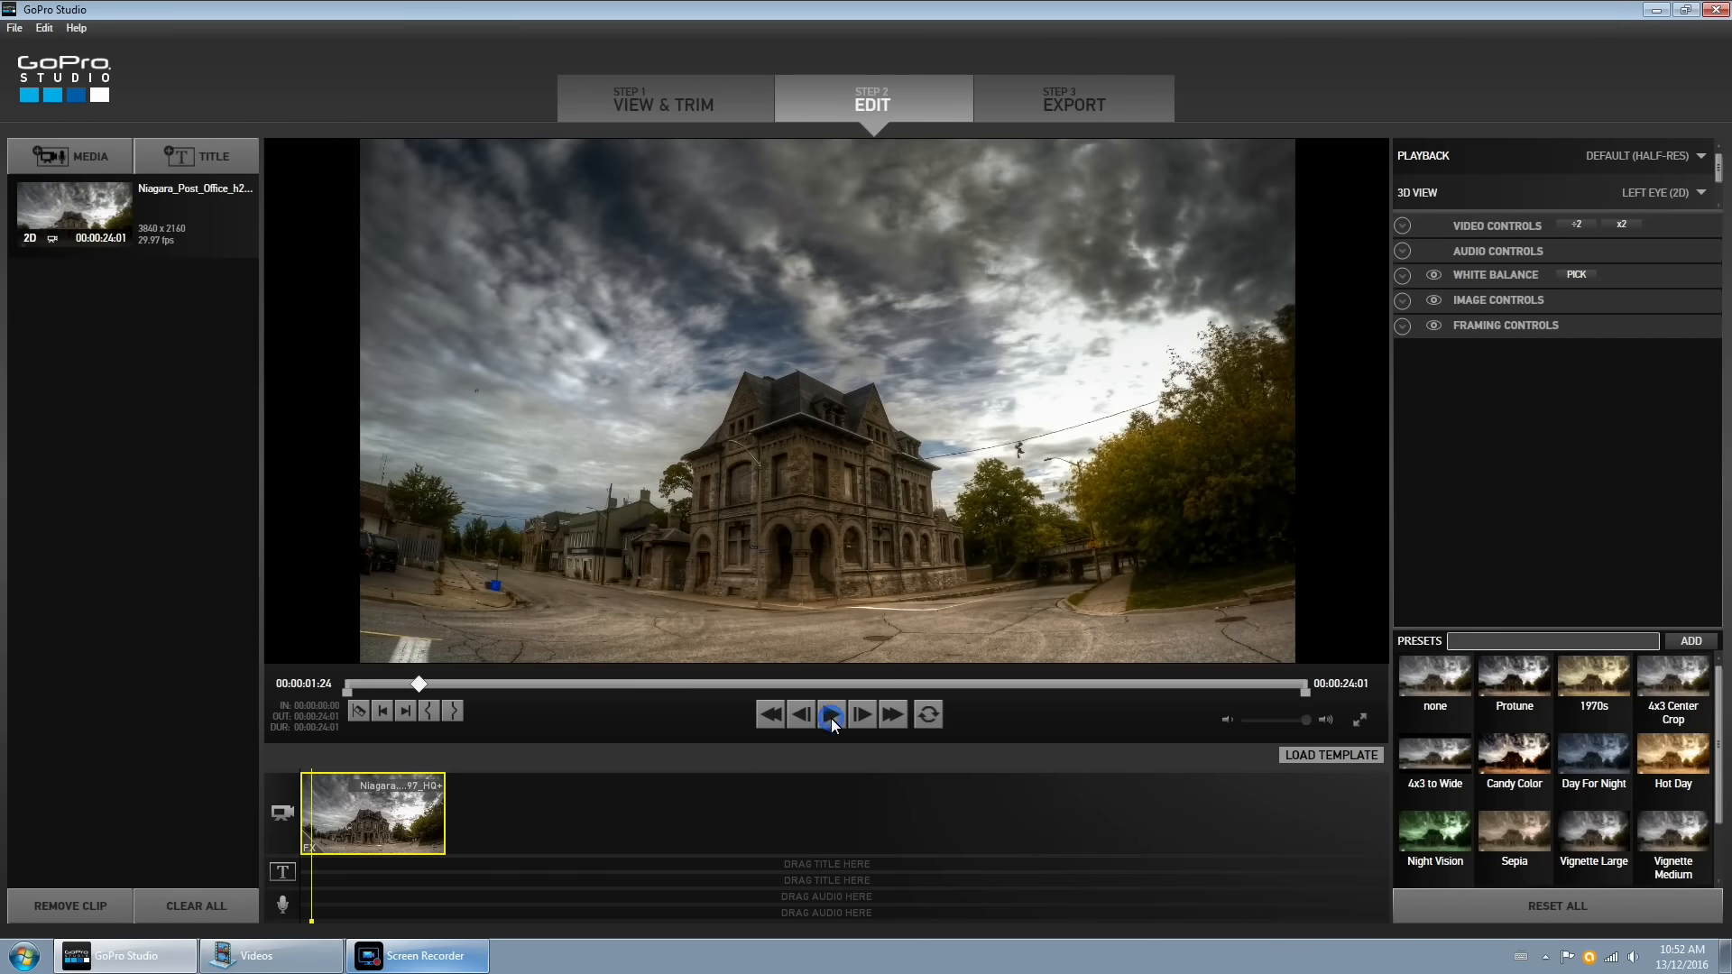
click(834, 718)
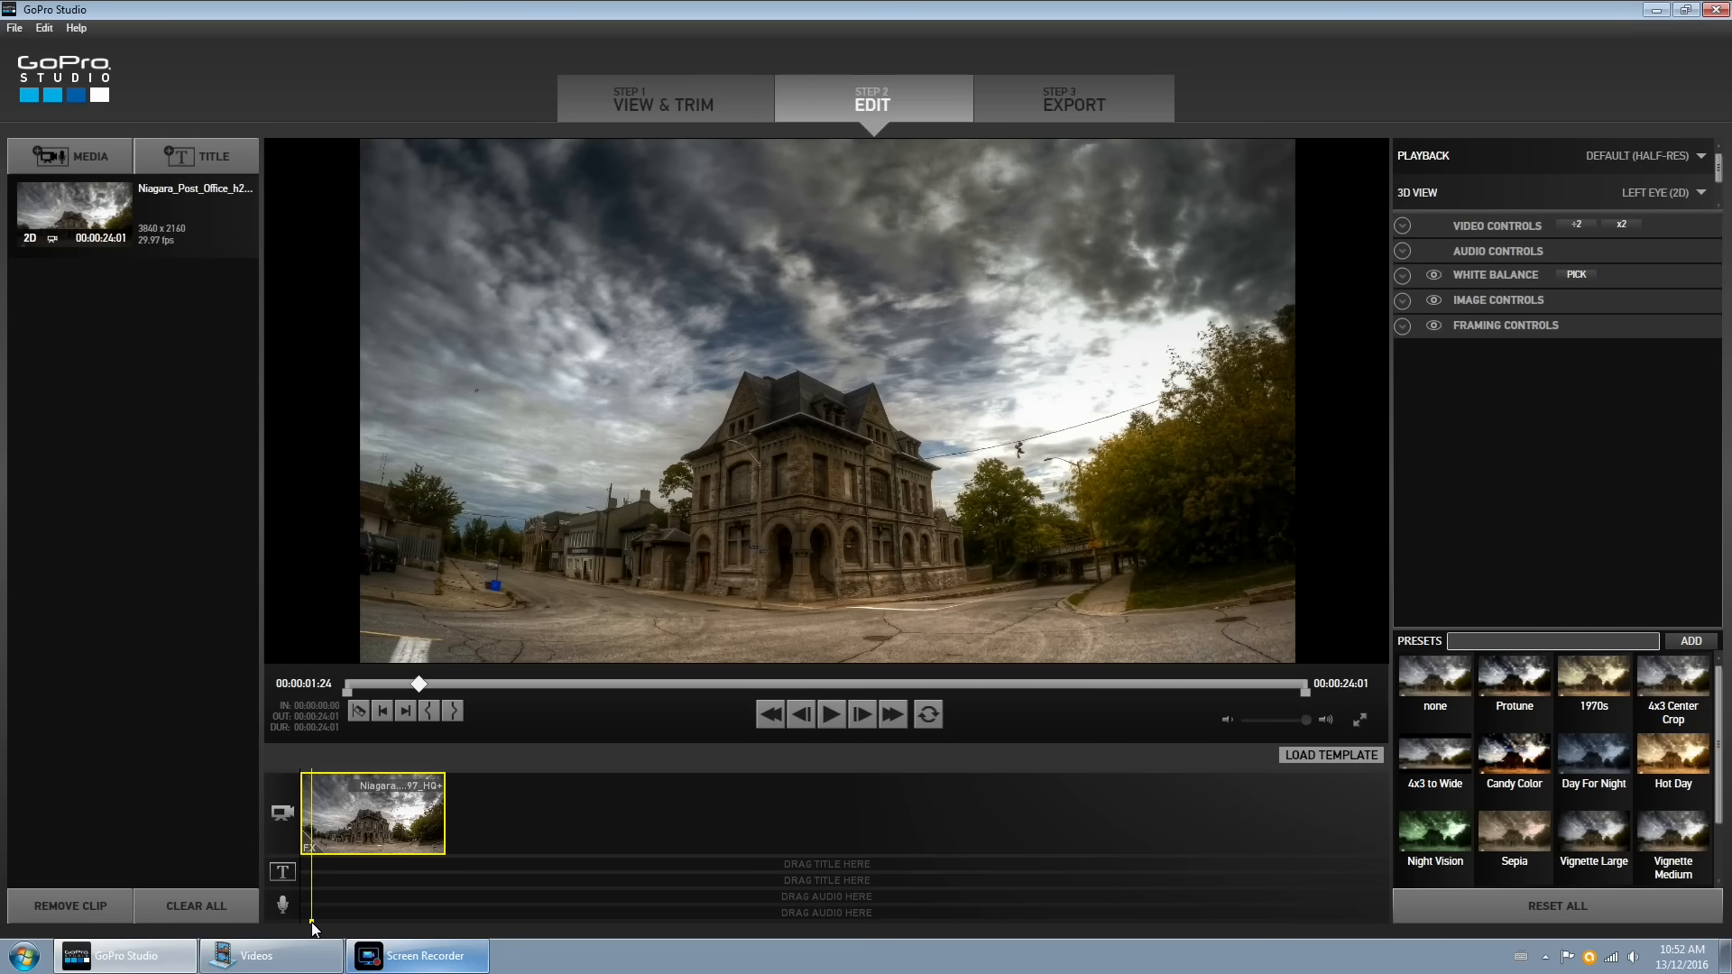
drag(311, 923, 300, 923)
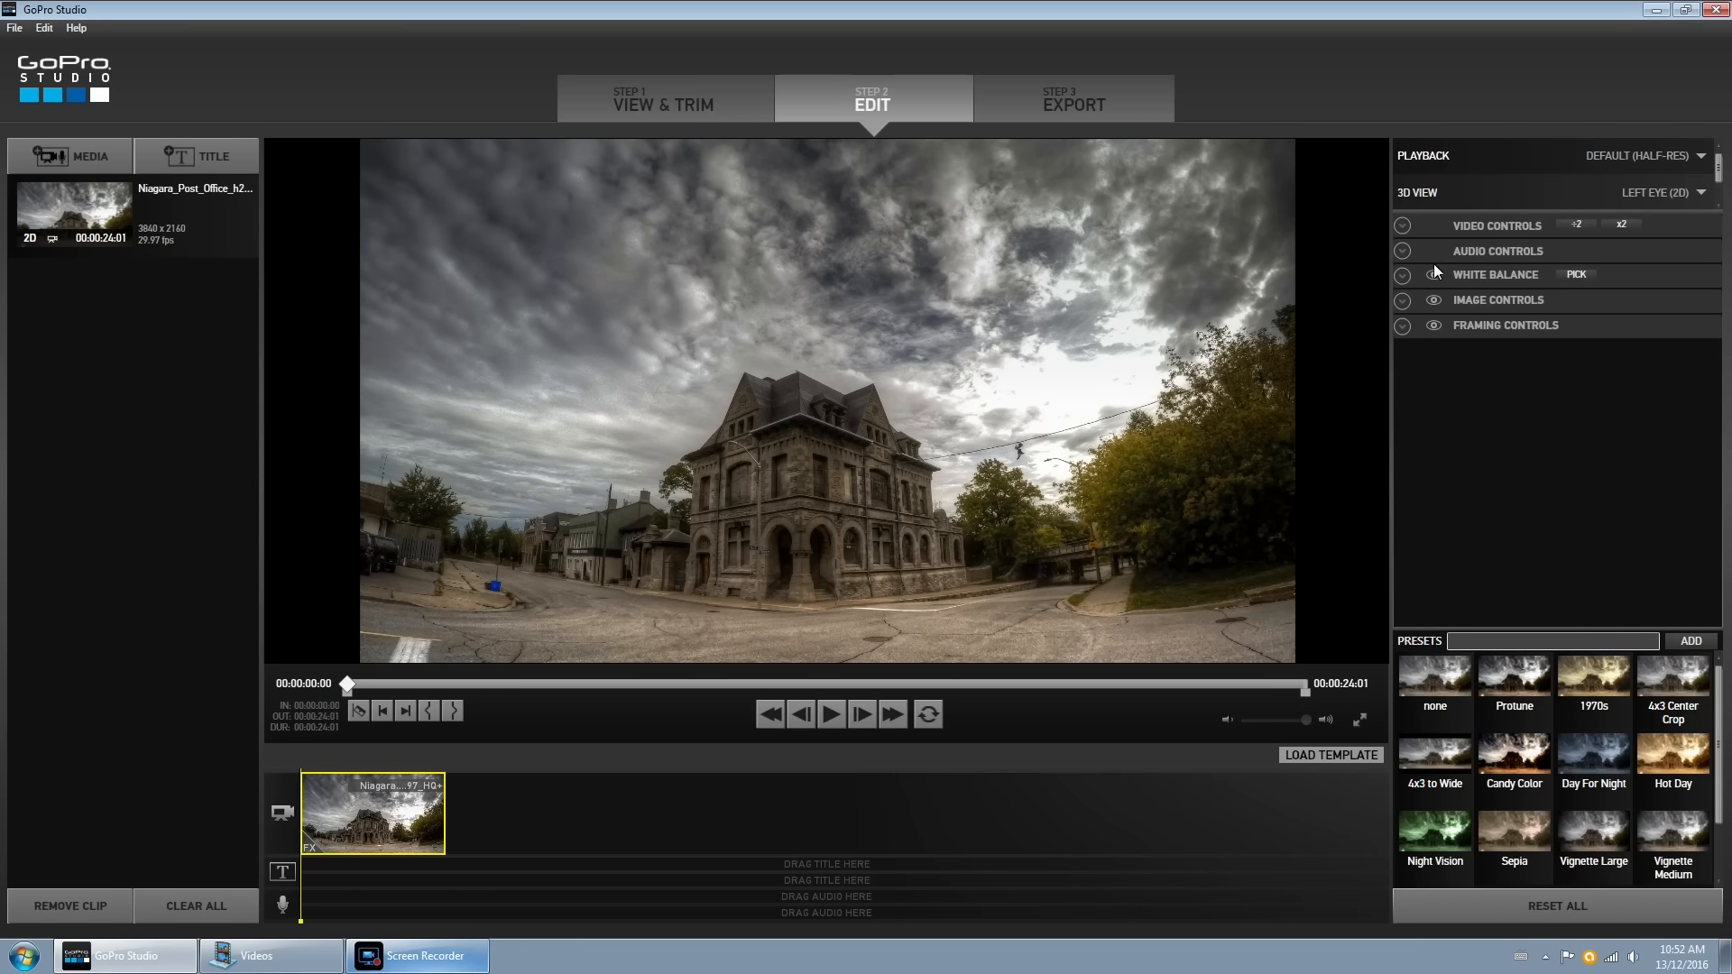
Reframe the clip around the building with zoom 1.4588, horizontal offset 0.0214 and vertical offset about -0.09
click(1402, 227)
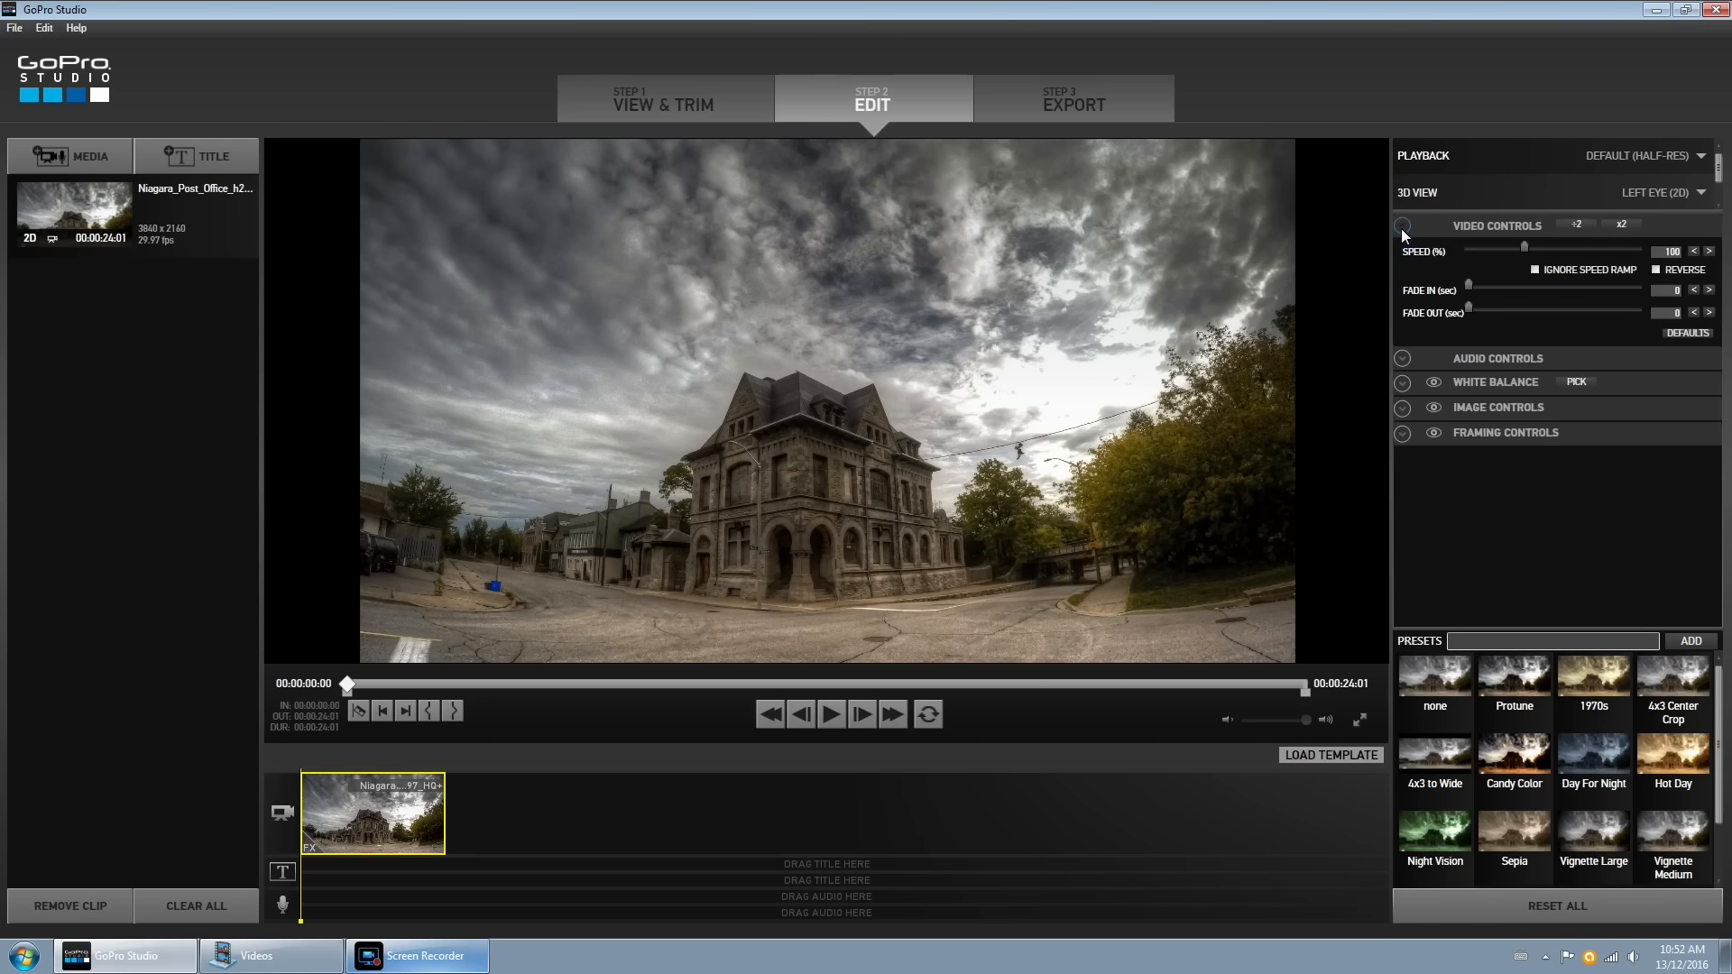
click(1402, 226)
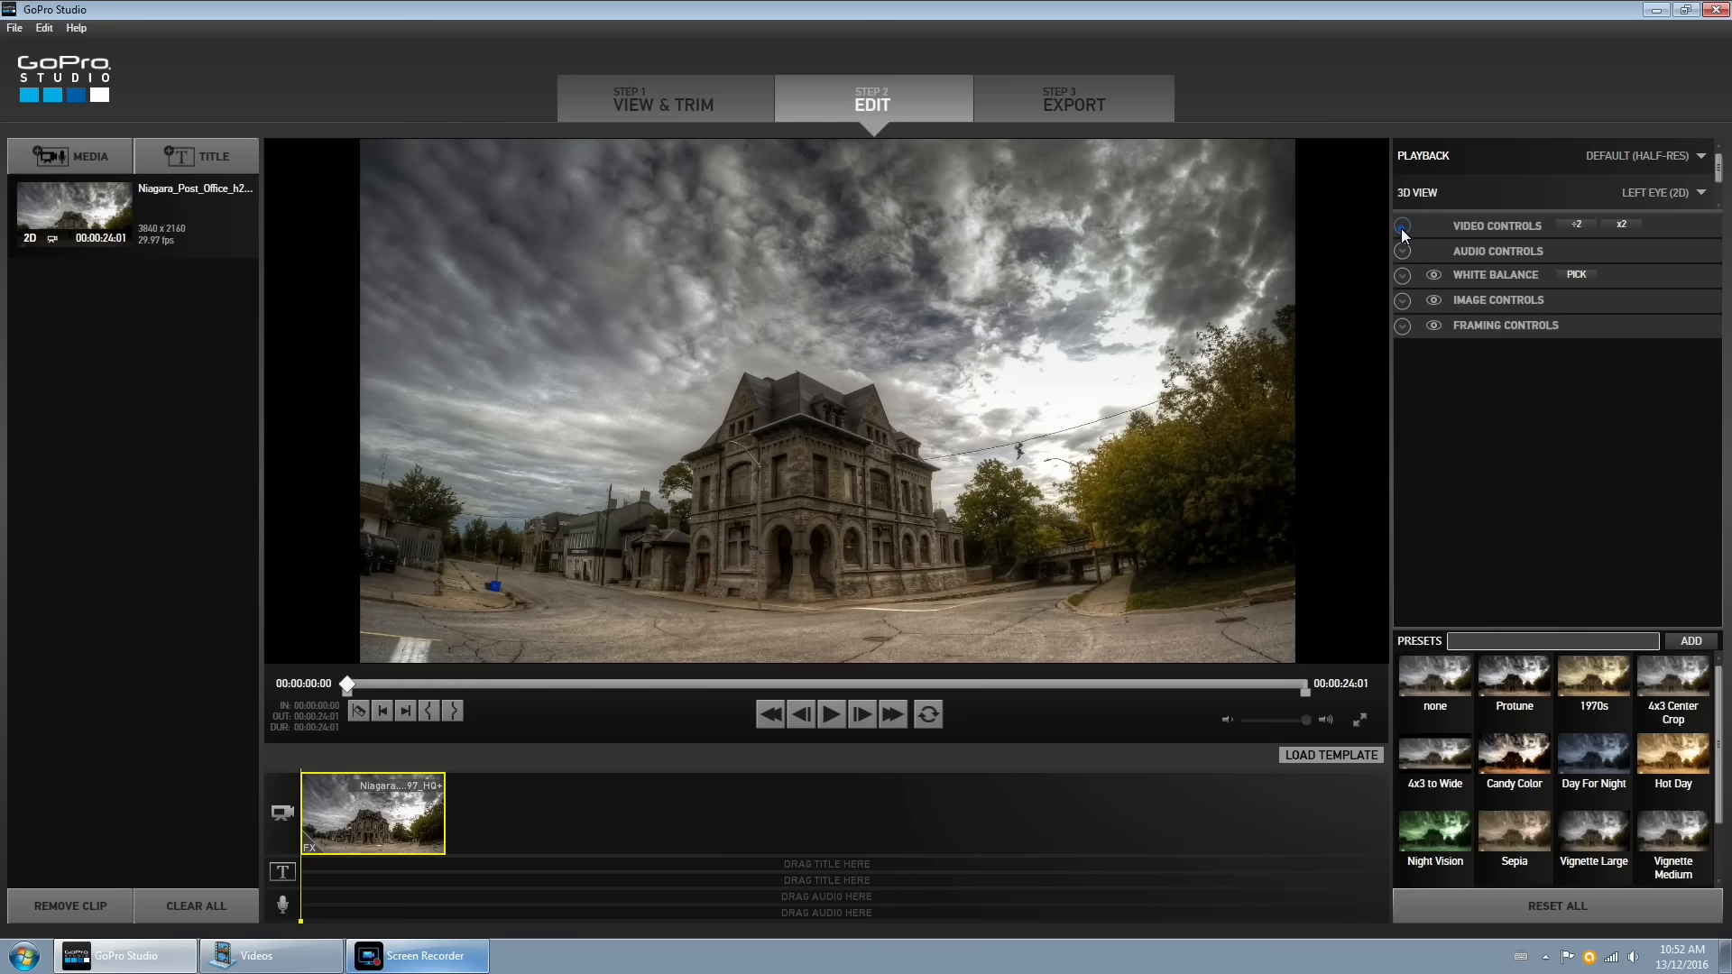
click(1403, 325)
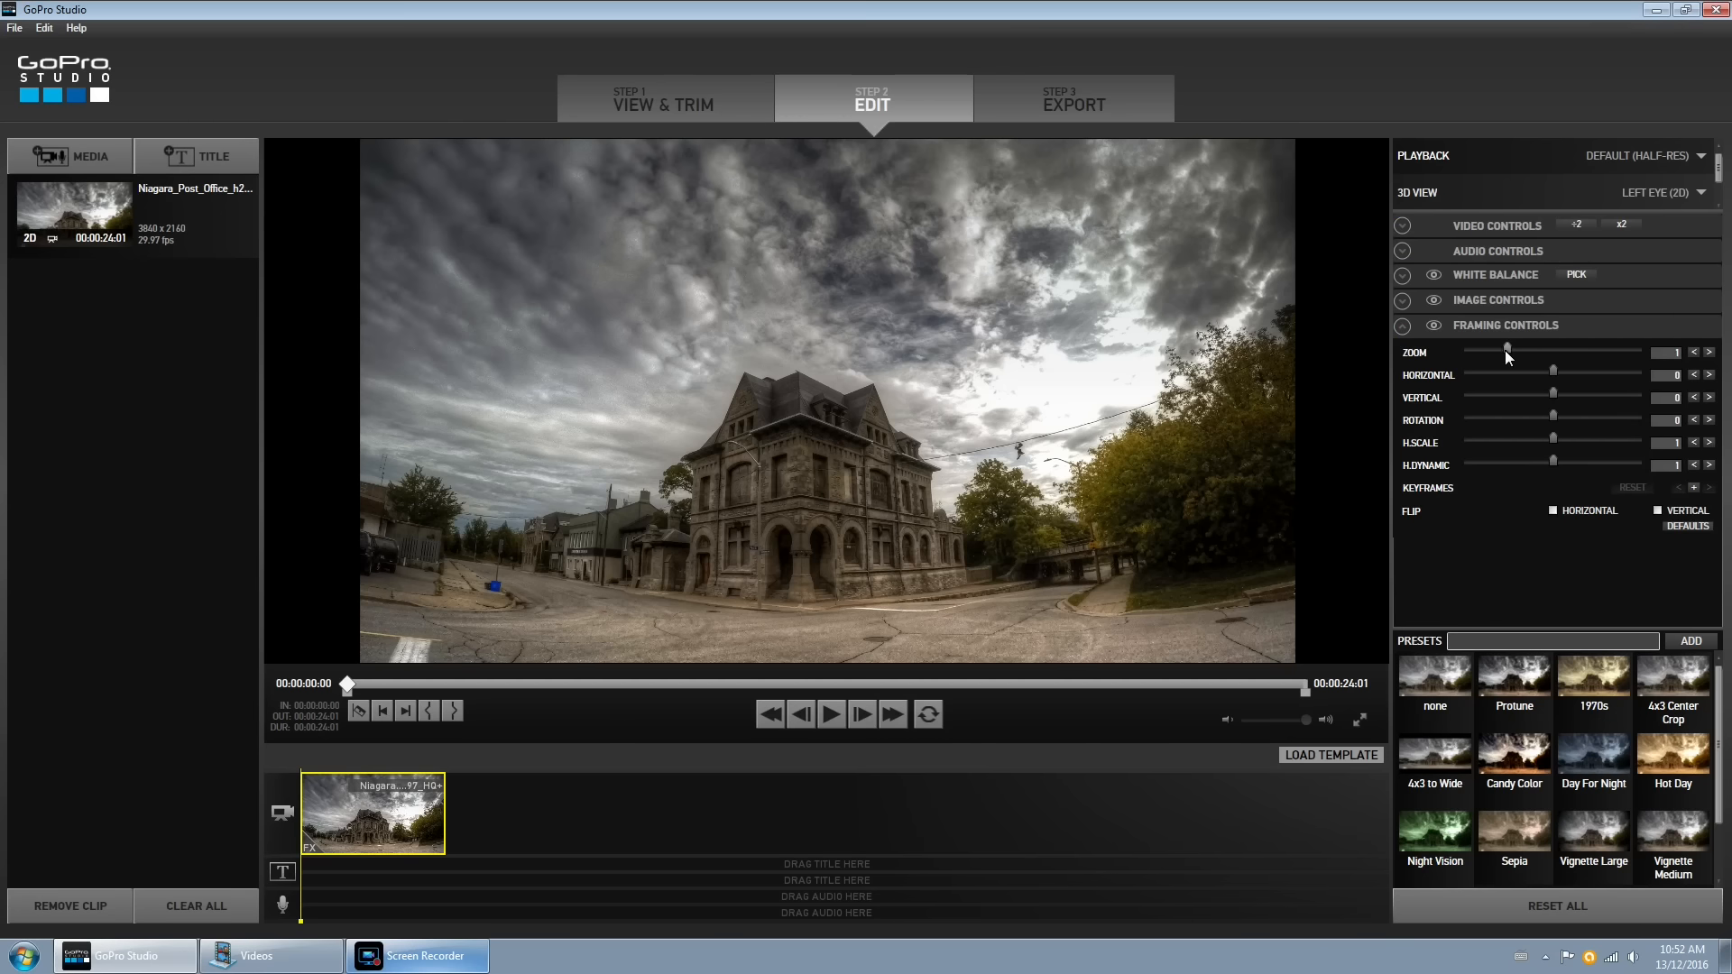
drag(1504, 350, 1537, 392)
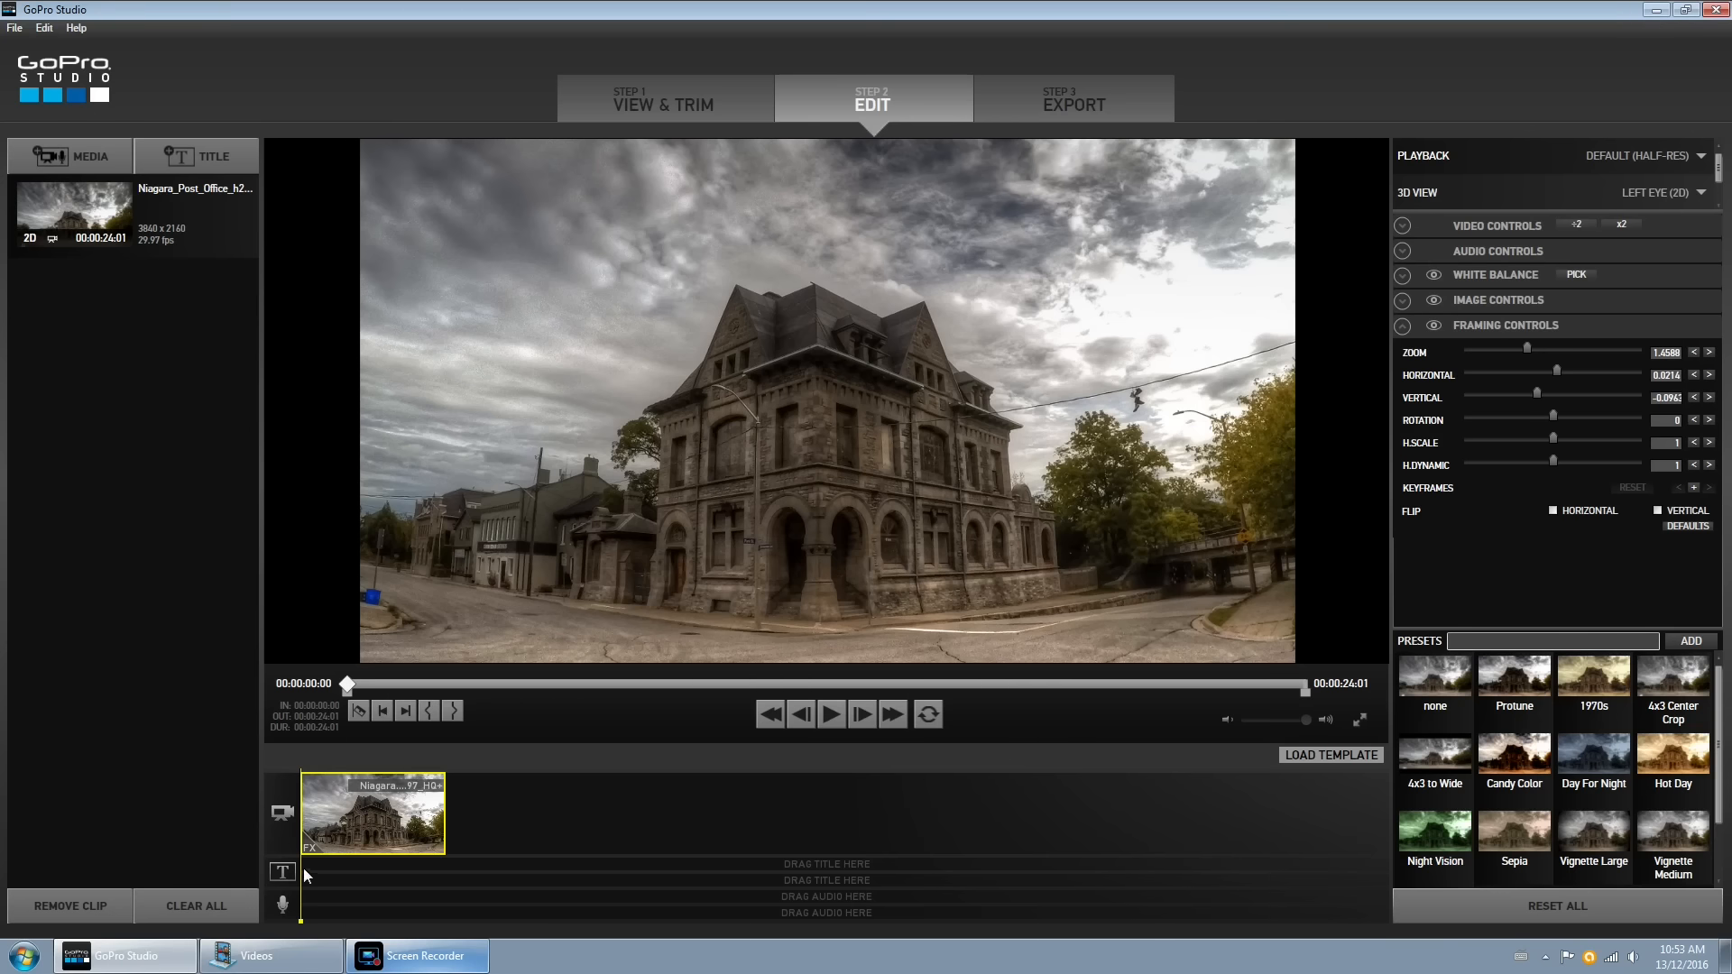
Add an image-controls keyframe at the first frame of the clip
click(383, 717)
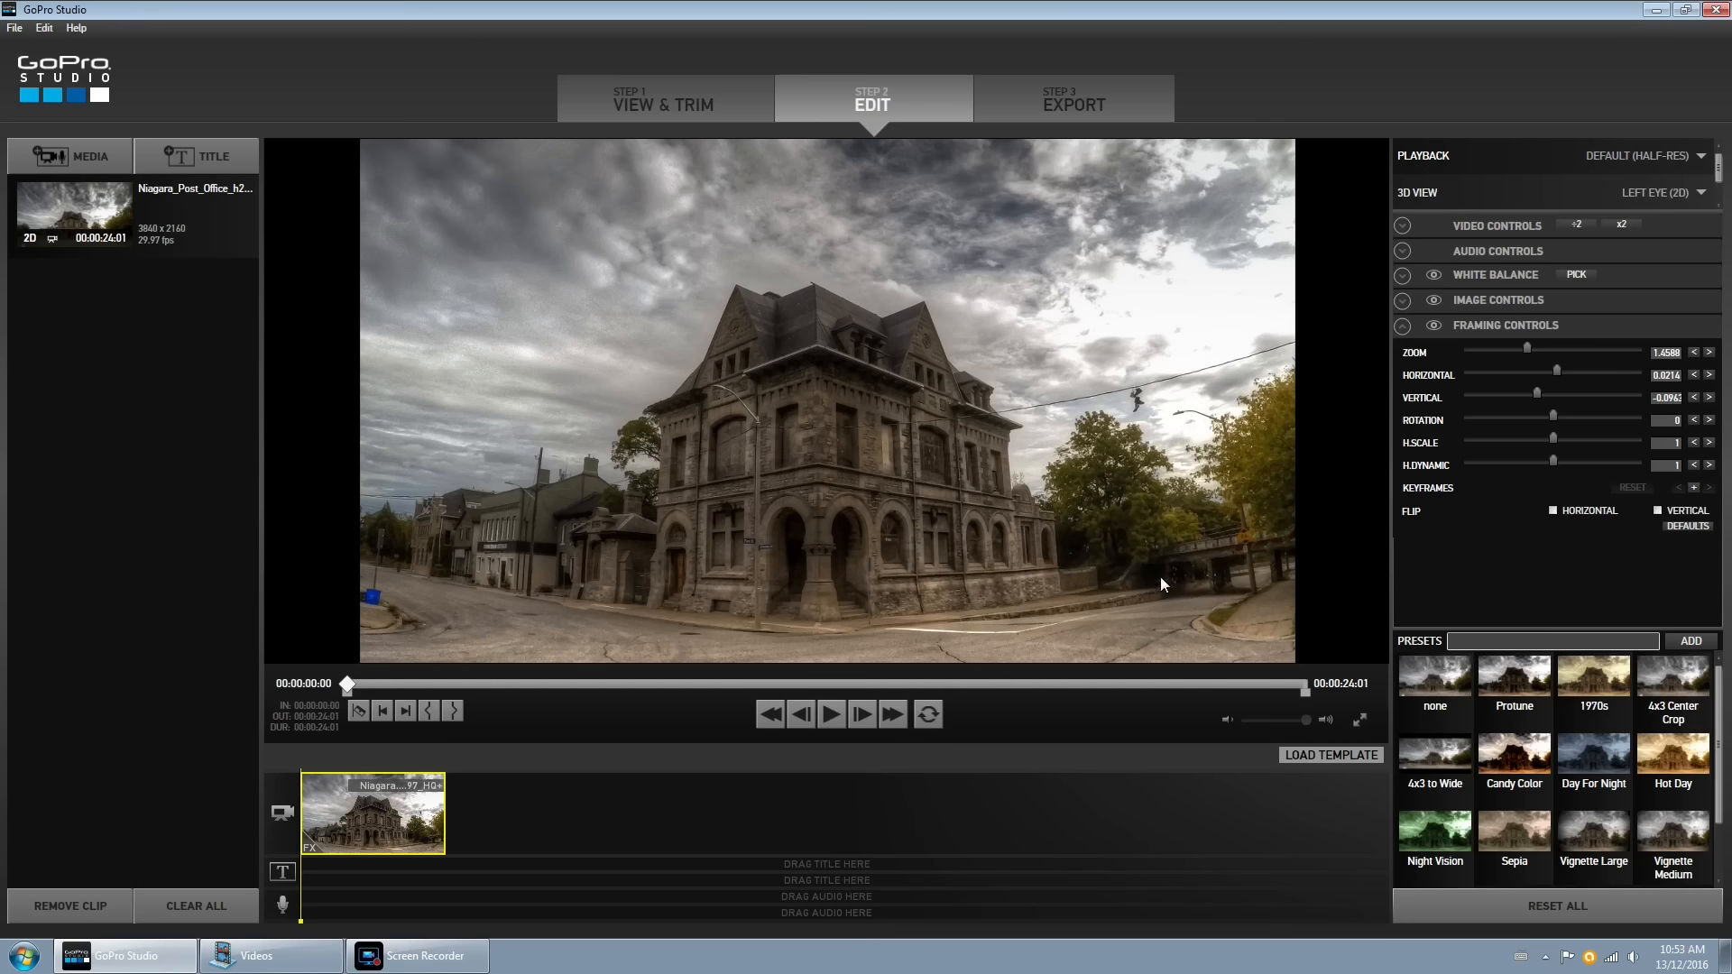
click(1404, 301)
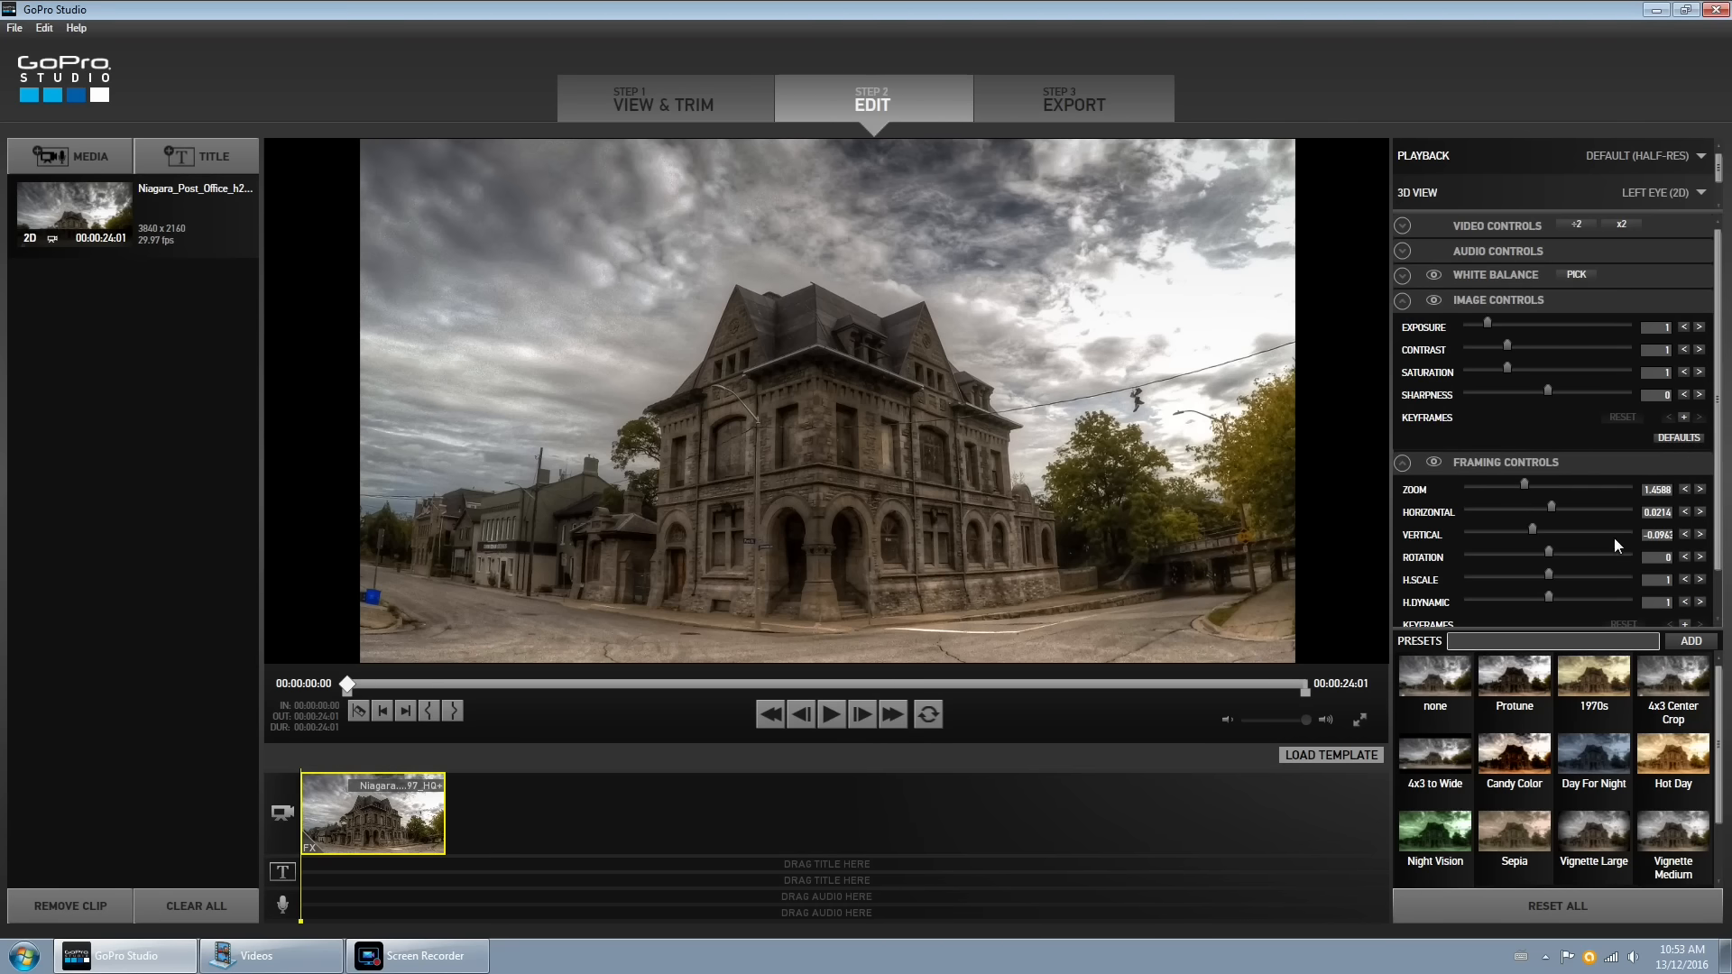
click(1403, 465)
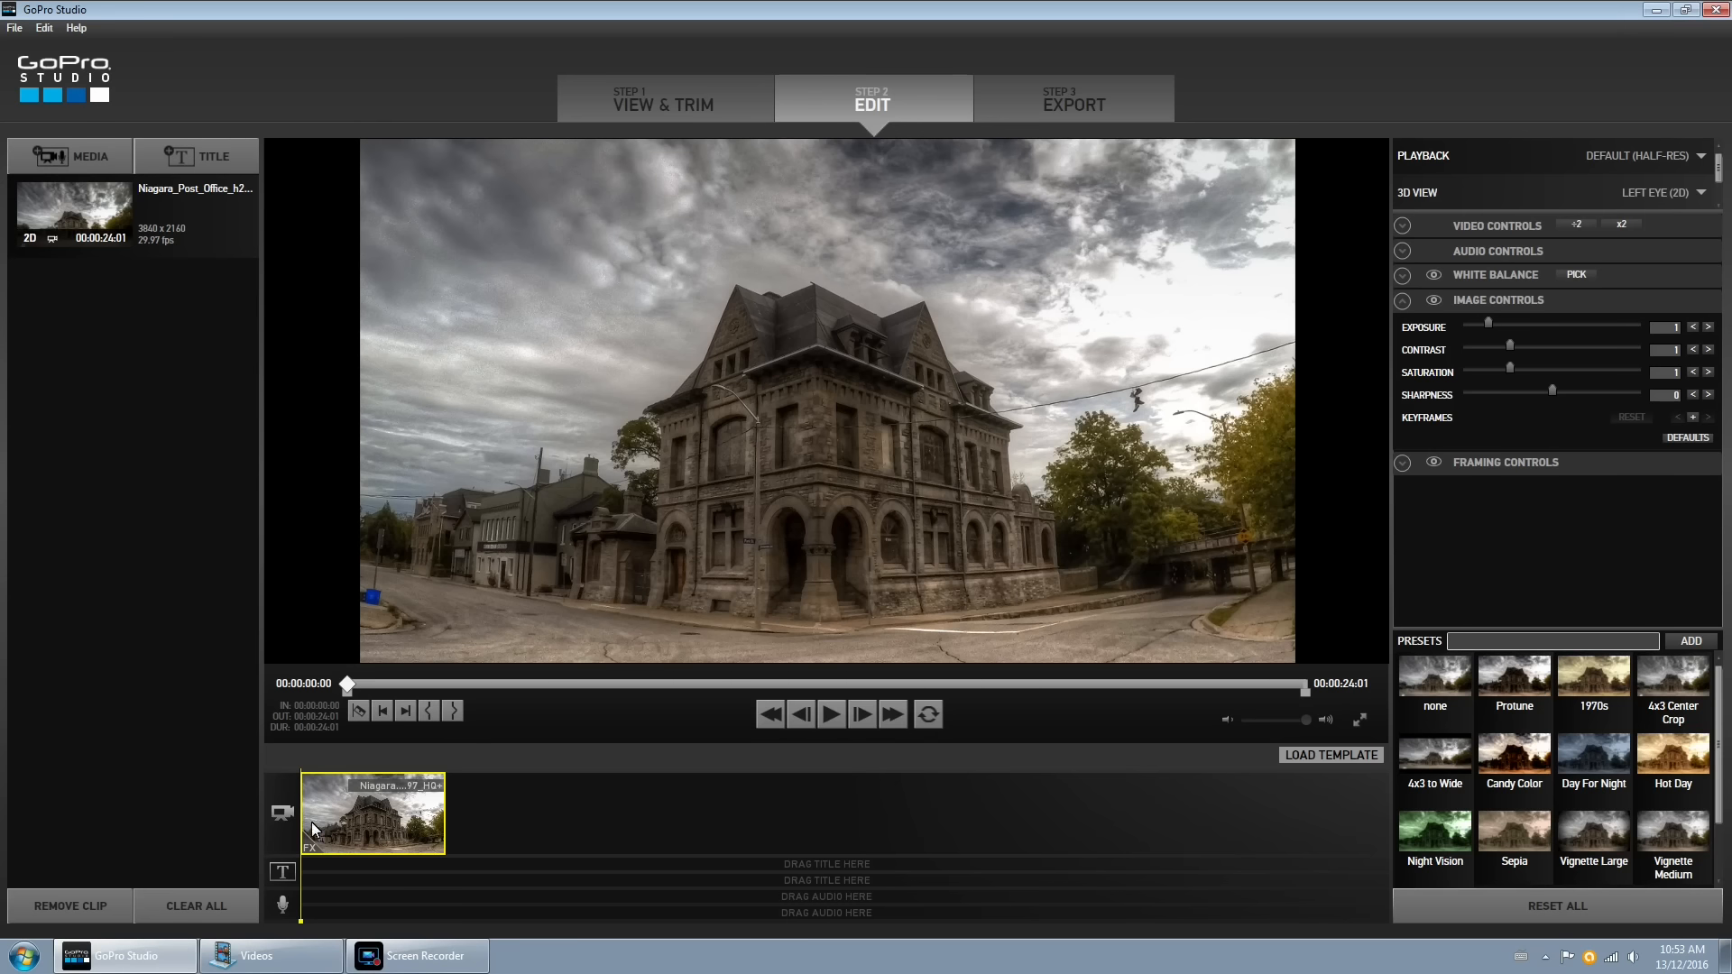
click(1693, 419)
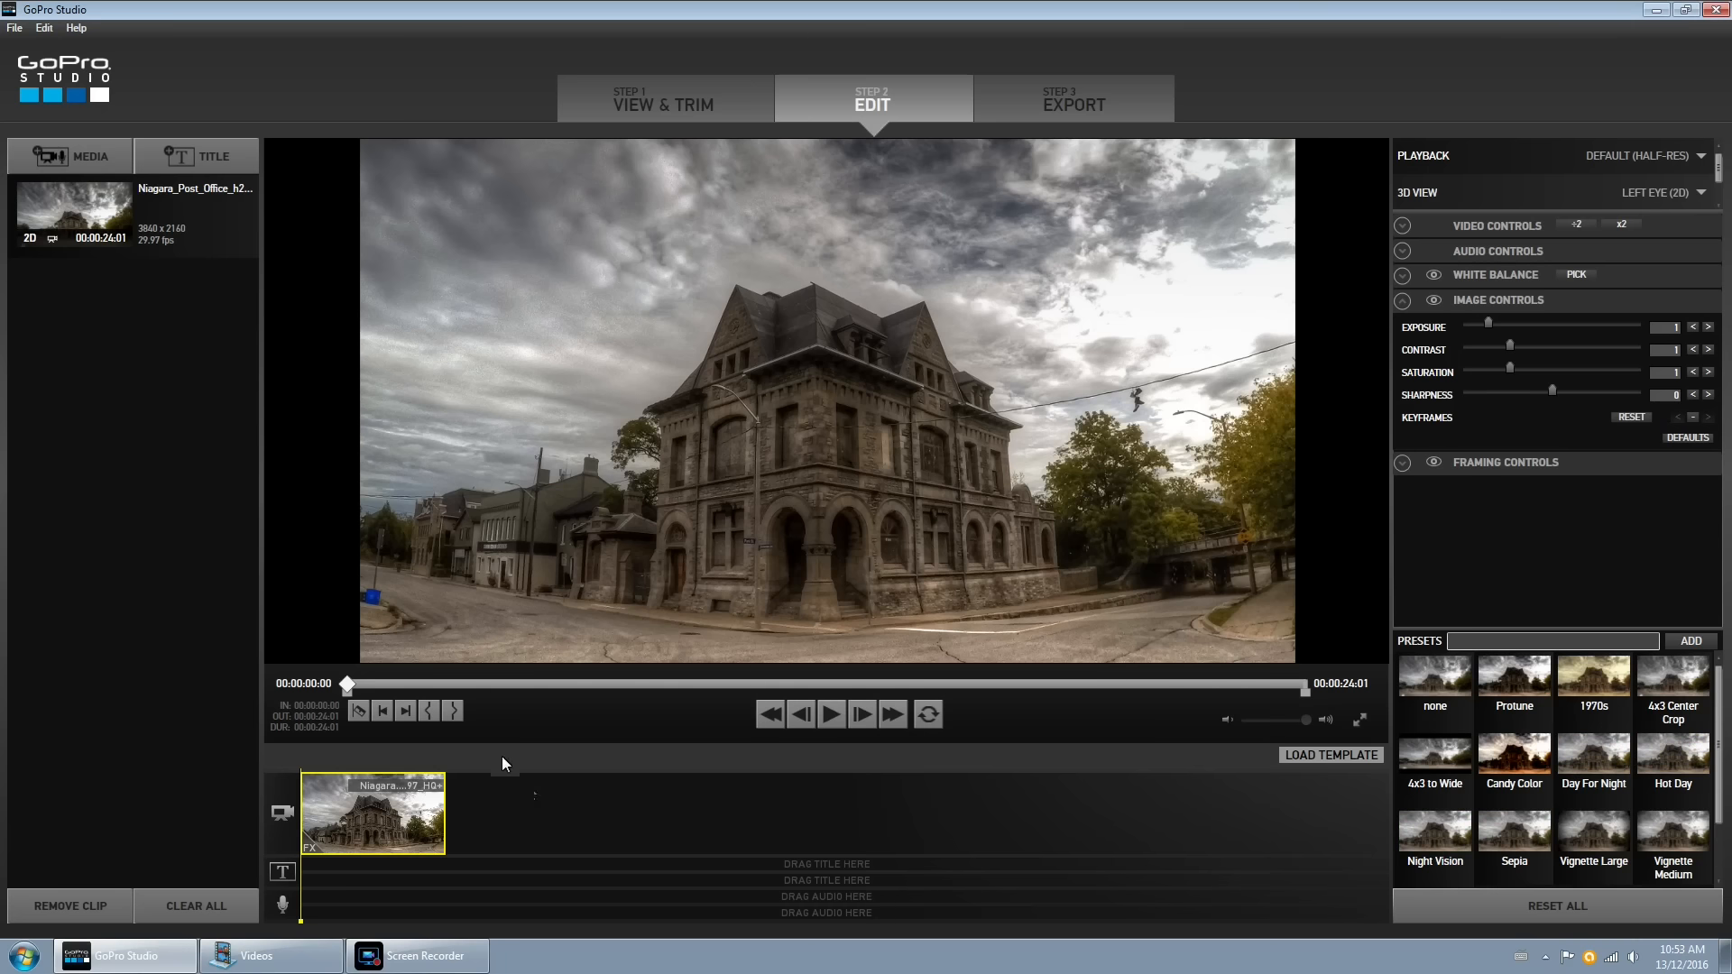
Add an image-controls keyframe at the clip's last frame and set its saturation to 0
click(403, 717)
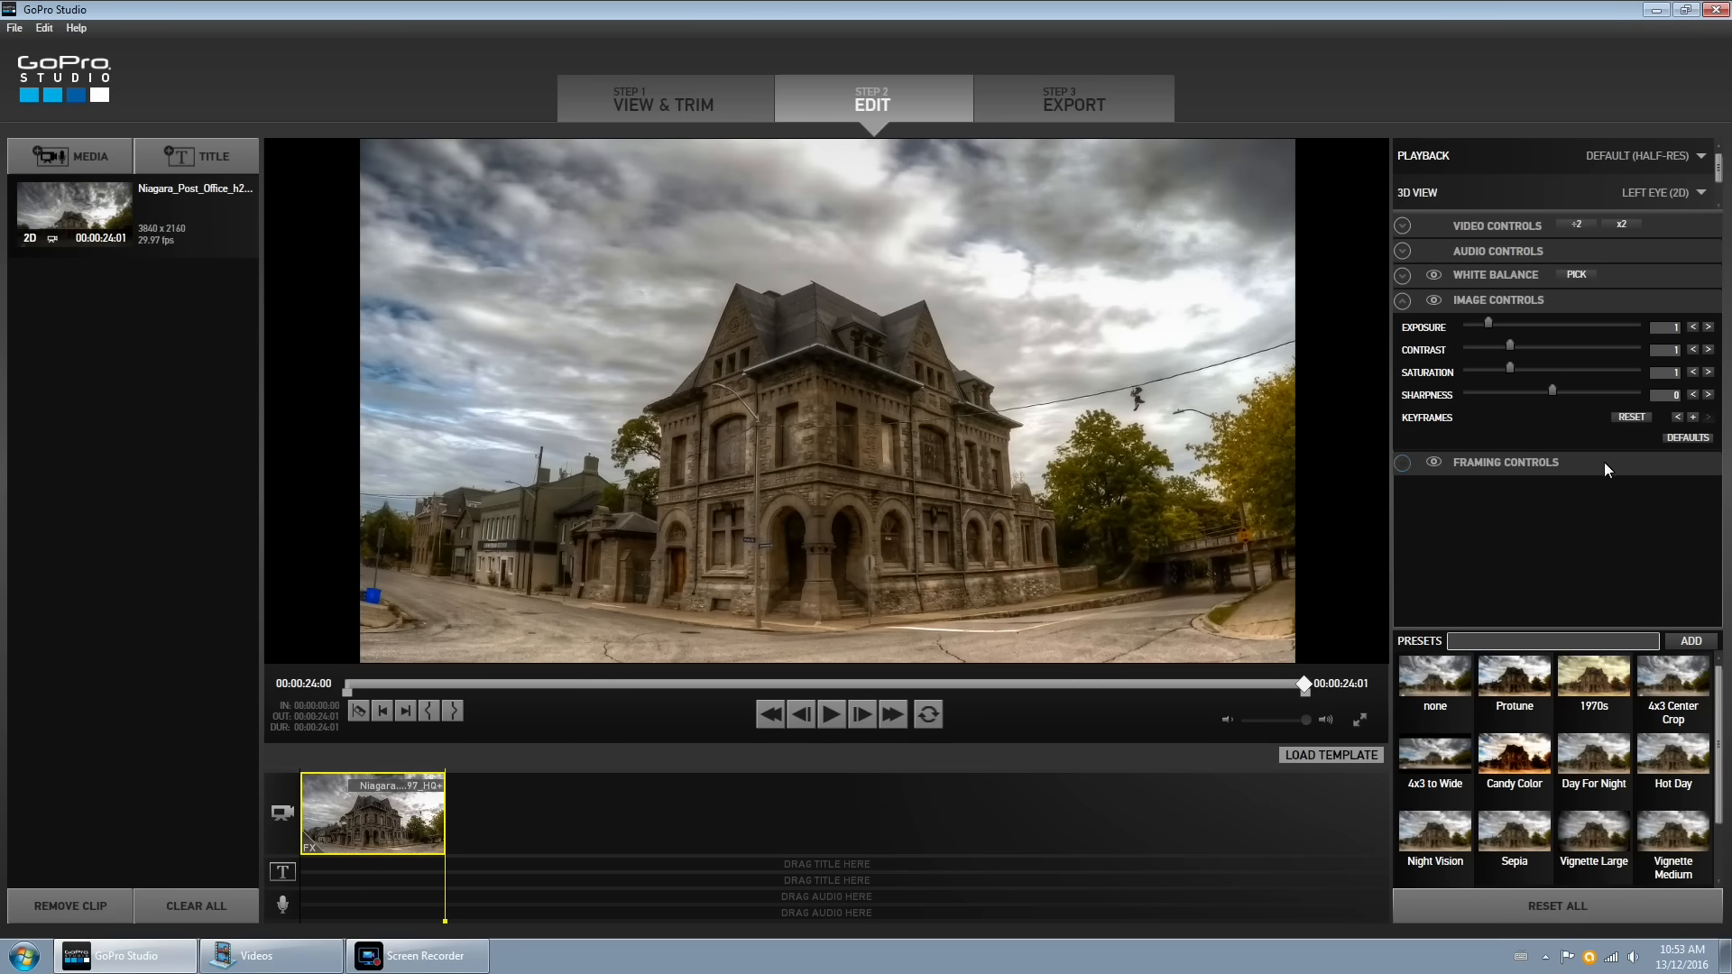
click(1694, 418)
drag(1510, 368, 1501, 367)
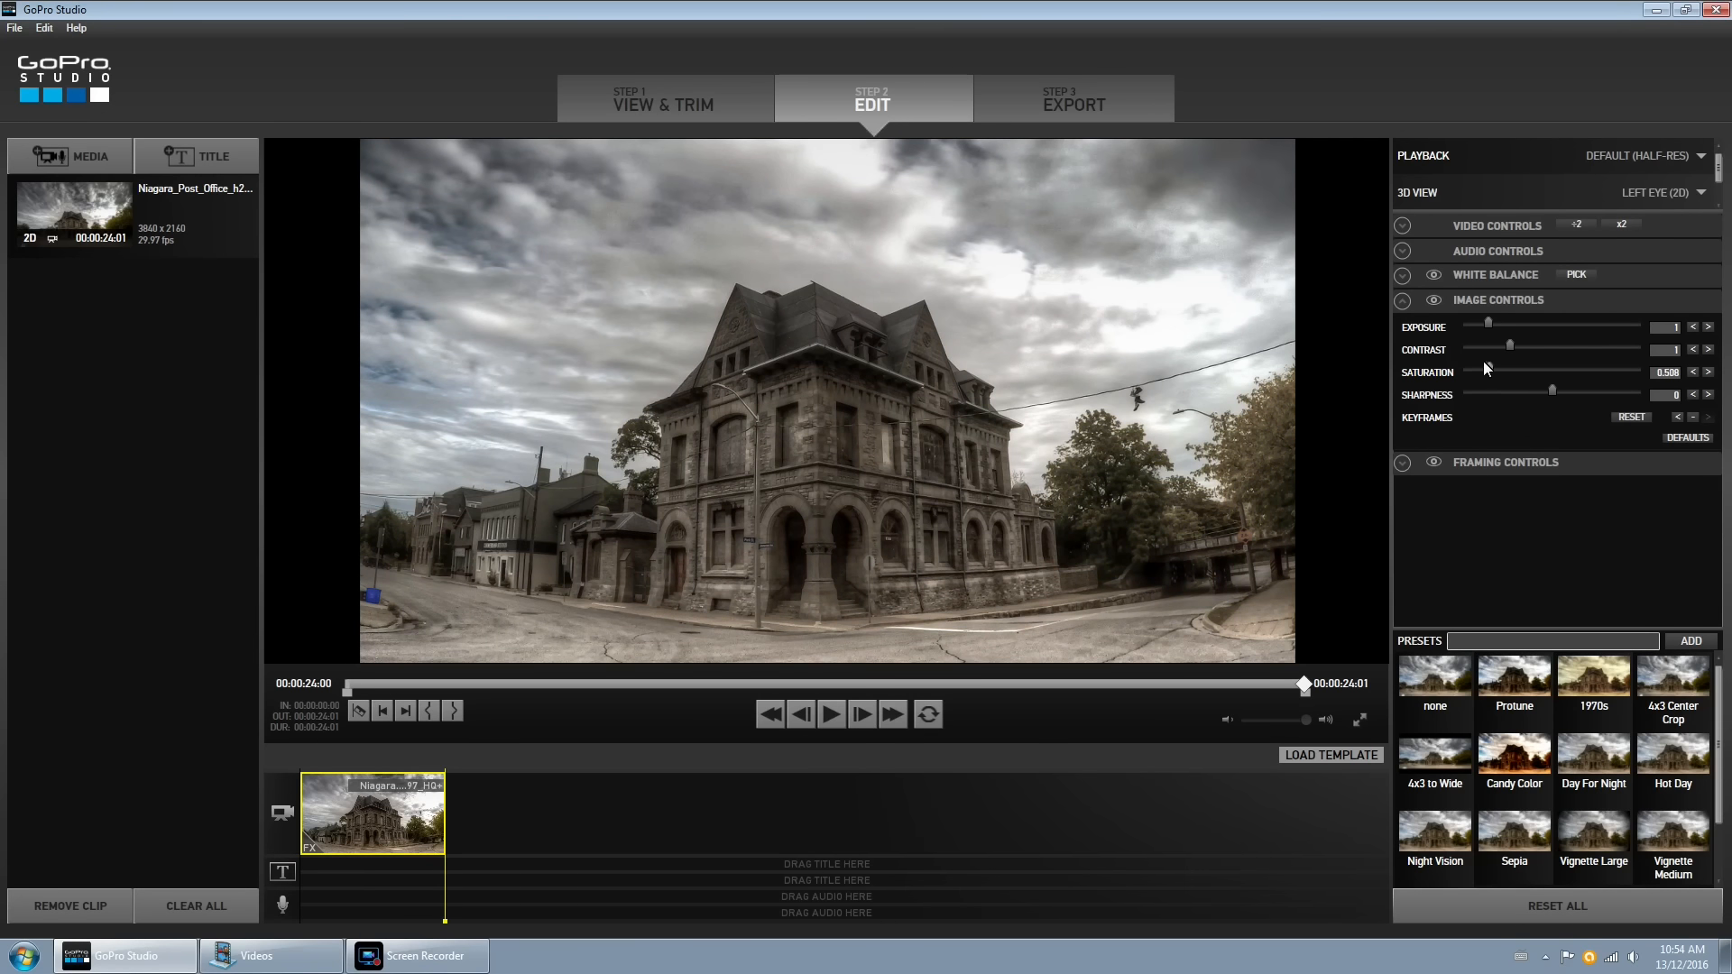
drag(1478, 362, 1456, 359)
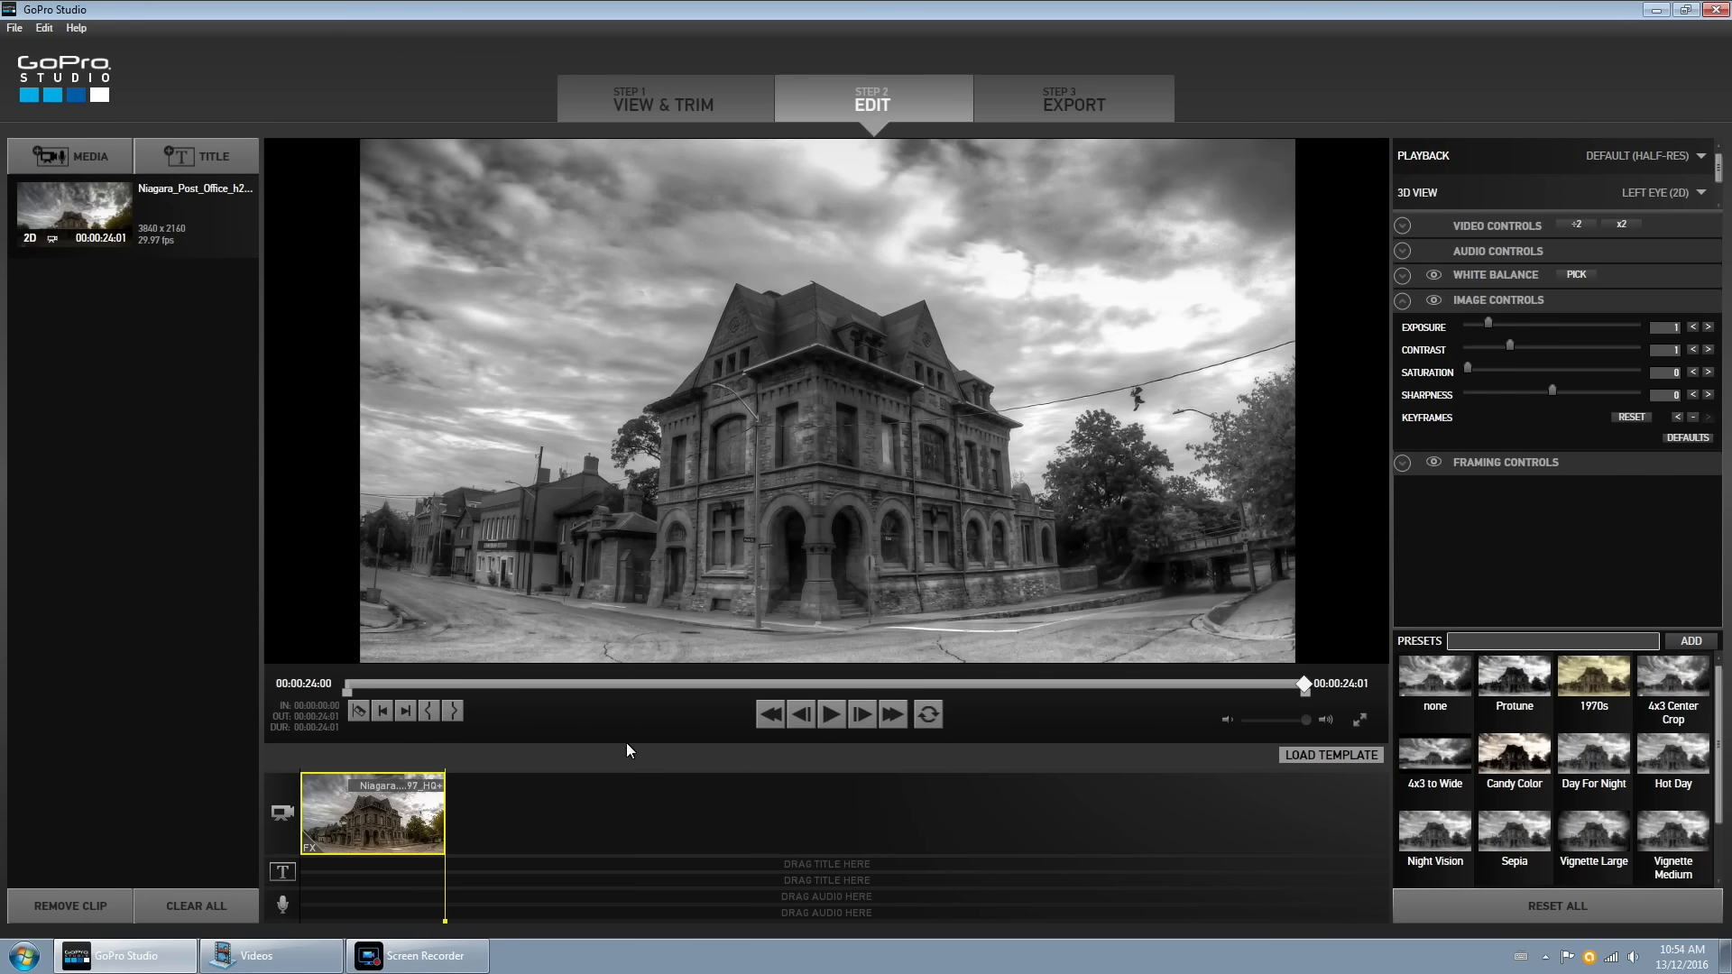
Scrub through the clip from start to end to review the keyframed colour transition
mouse_move(446, 920)
mouse_down()
mouse_move(298, 911)
mouse_move(476, 924)
mouse_up()
click(364, 925)
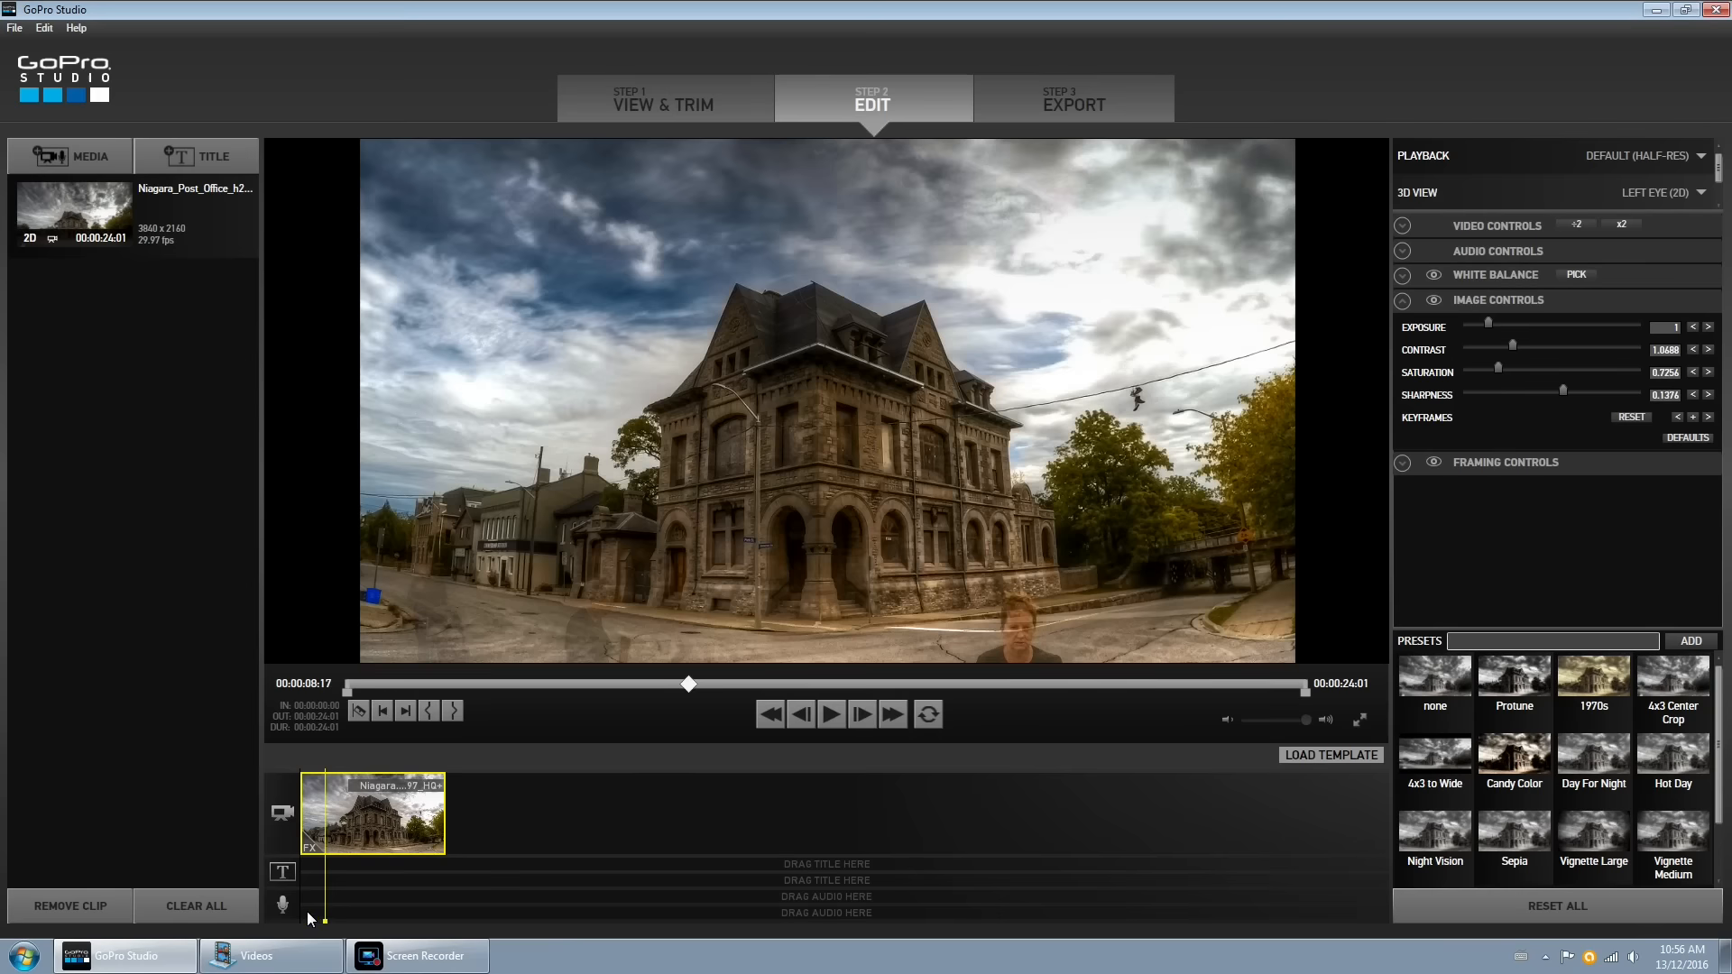
click(305, 912)
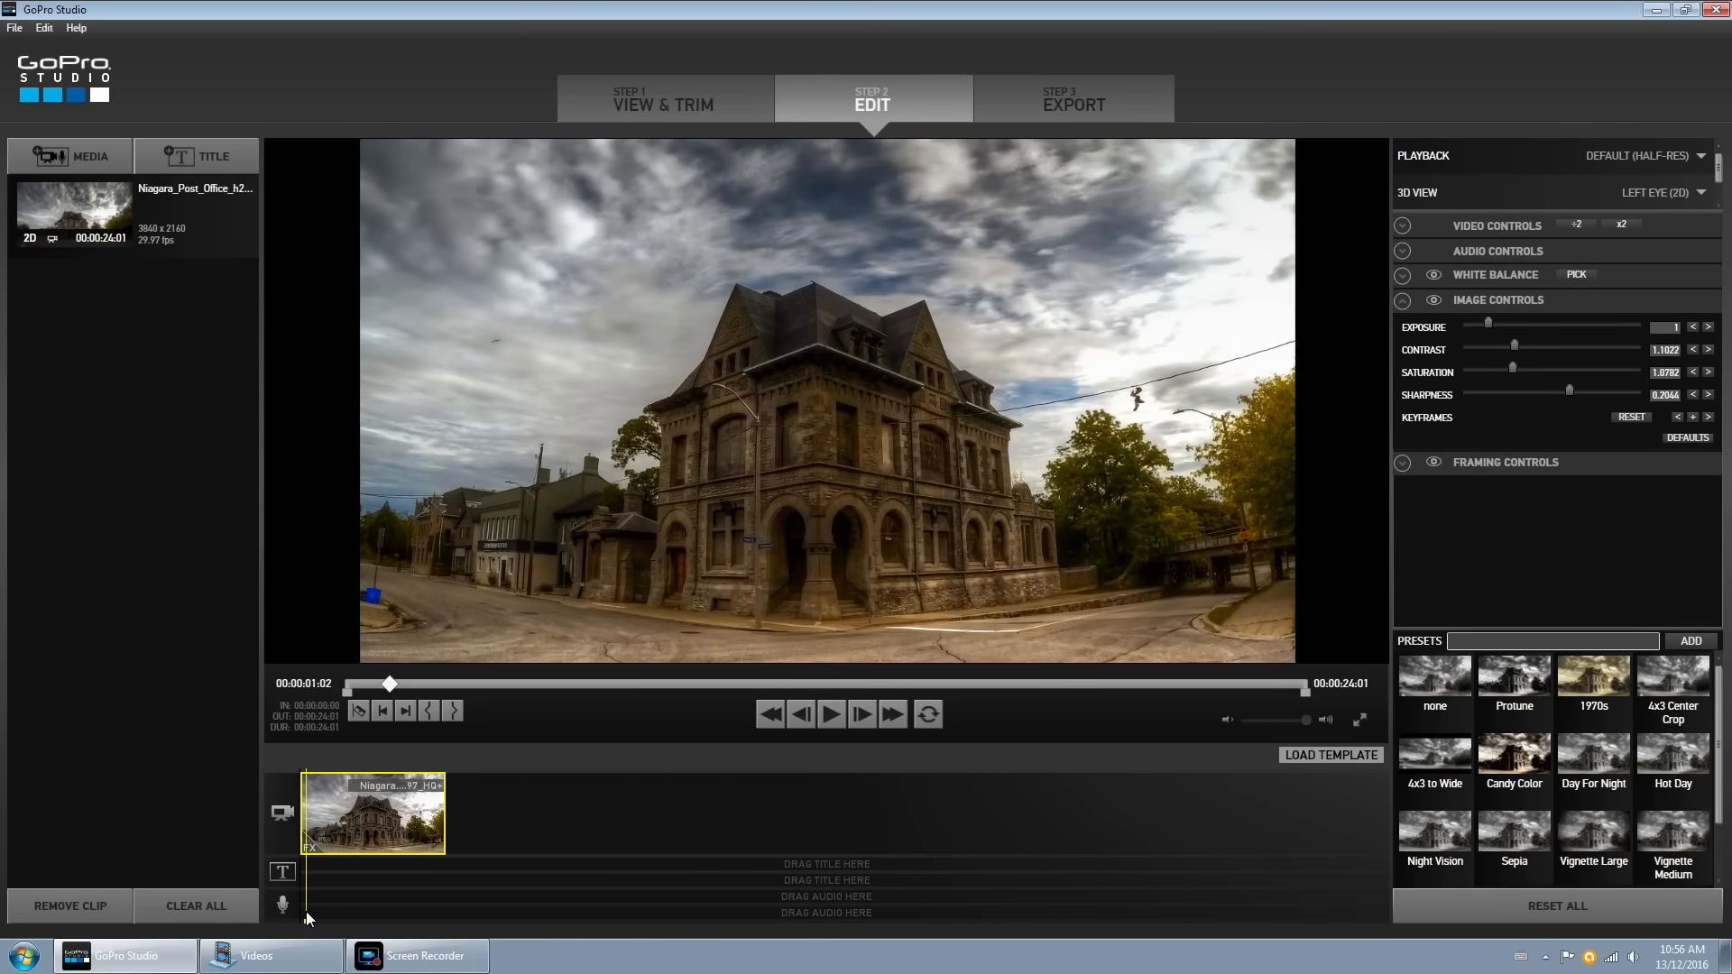
click(301, 911)
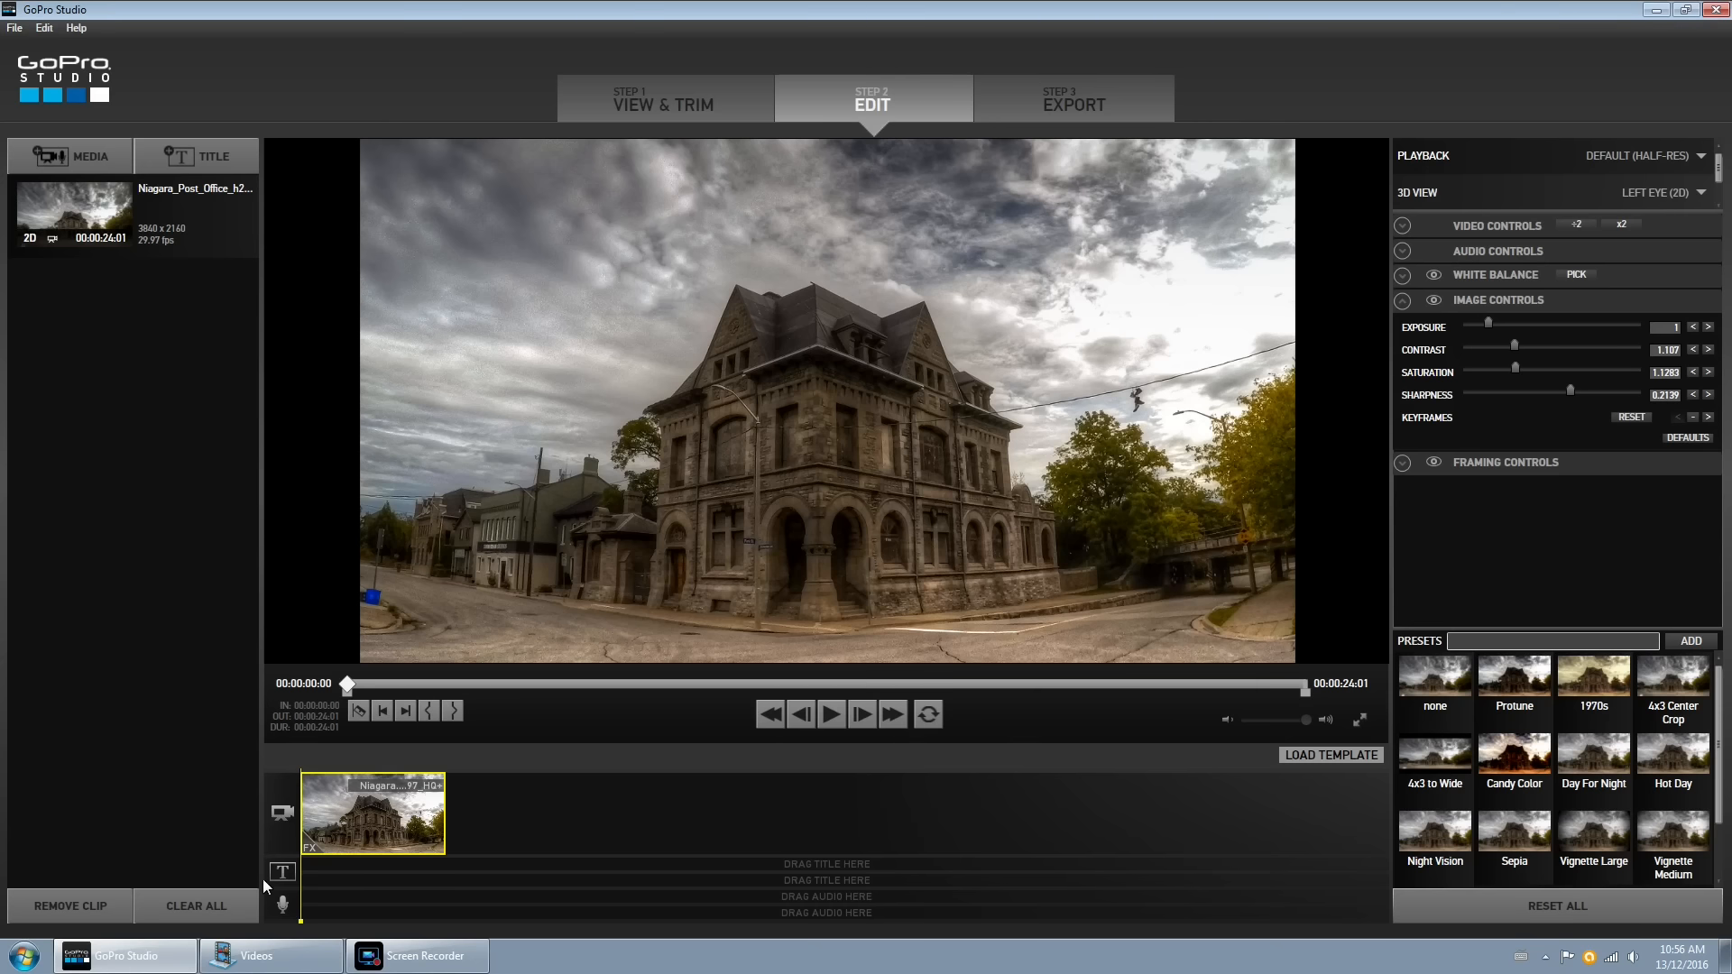
drag(300, 920, 444, 924)
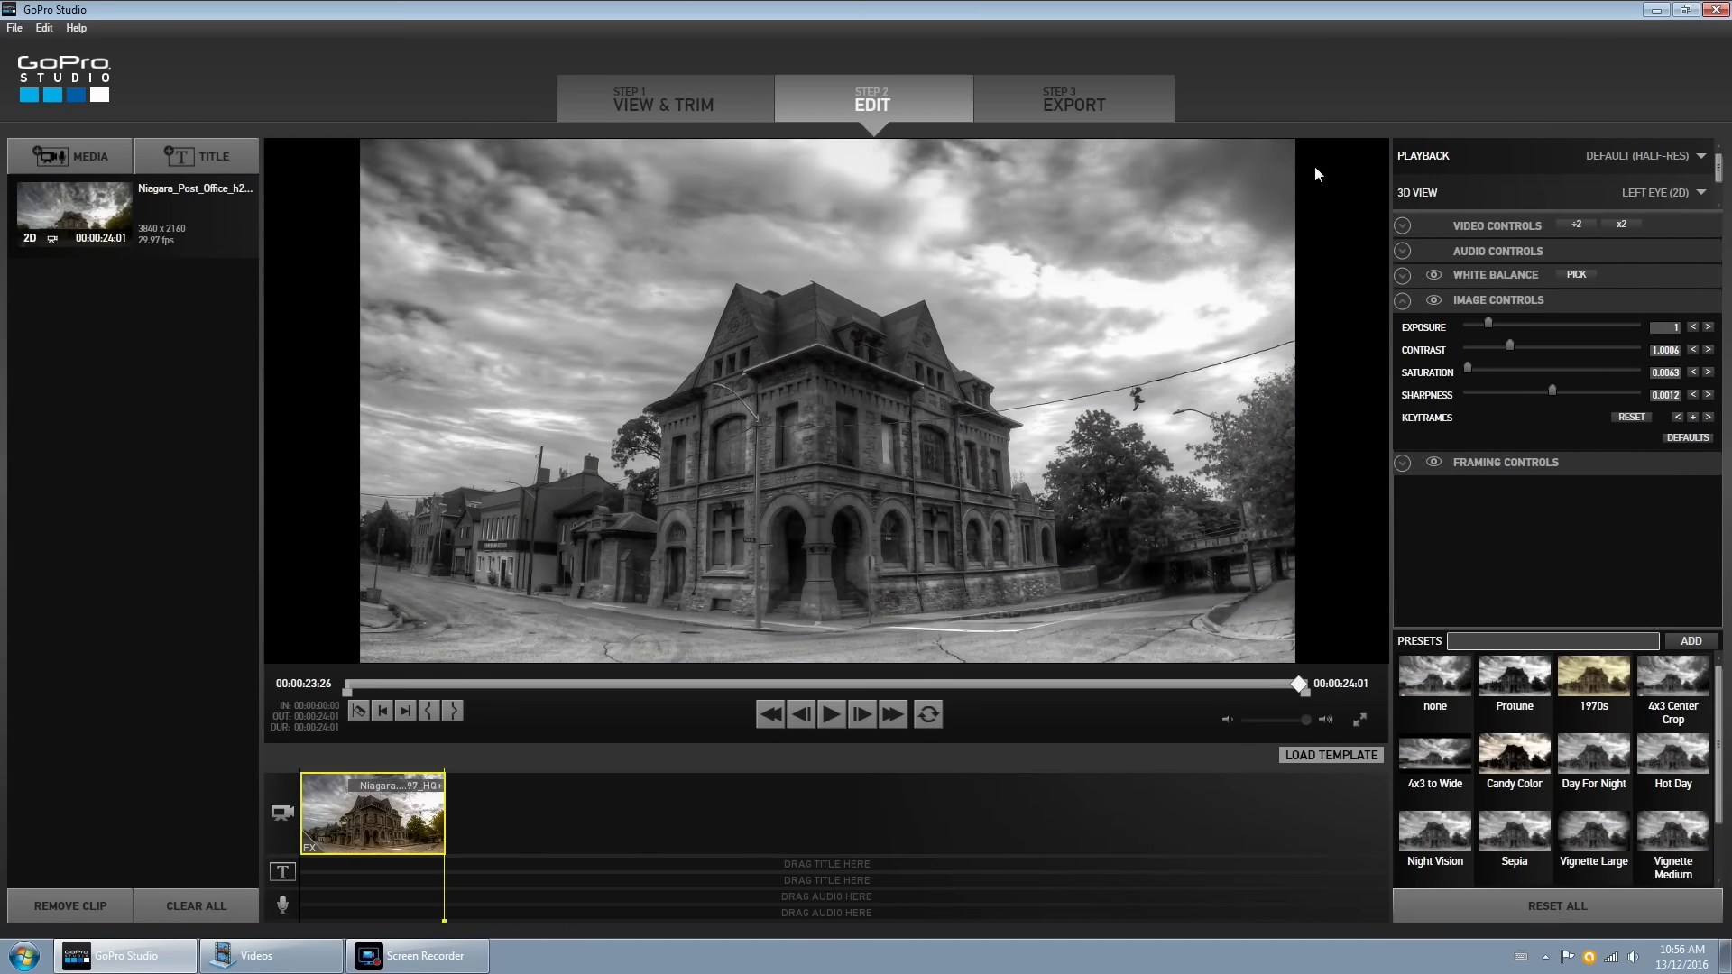
Export the video with the HD 1080p preset and enter an MP4 file name beginning with "Colou"
click(1080, 92)
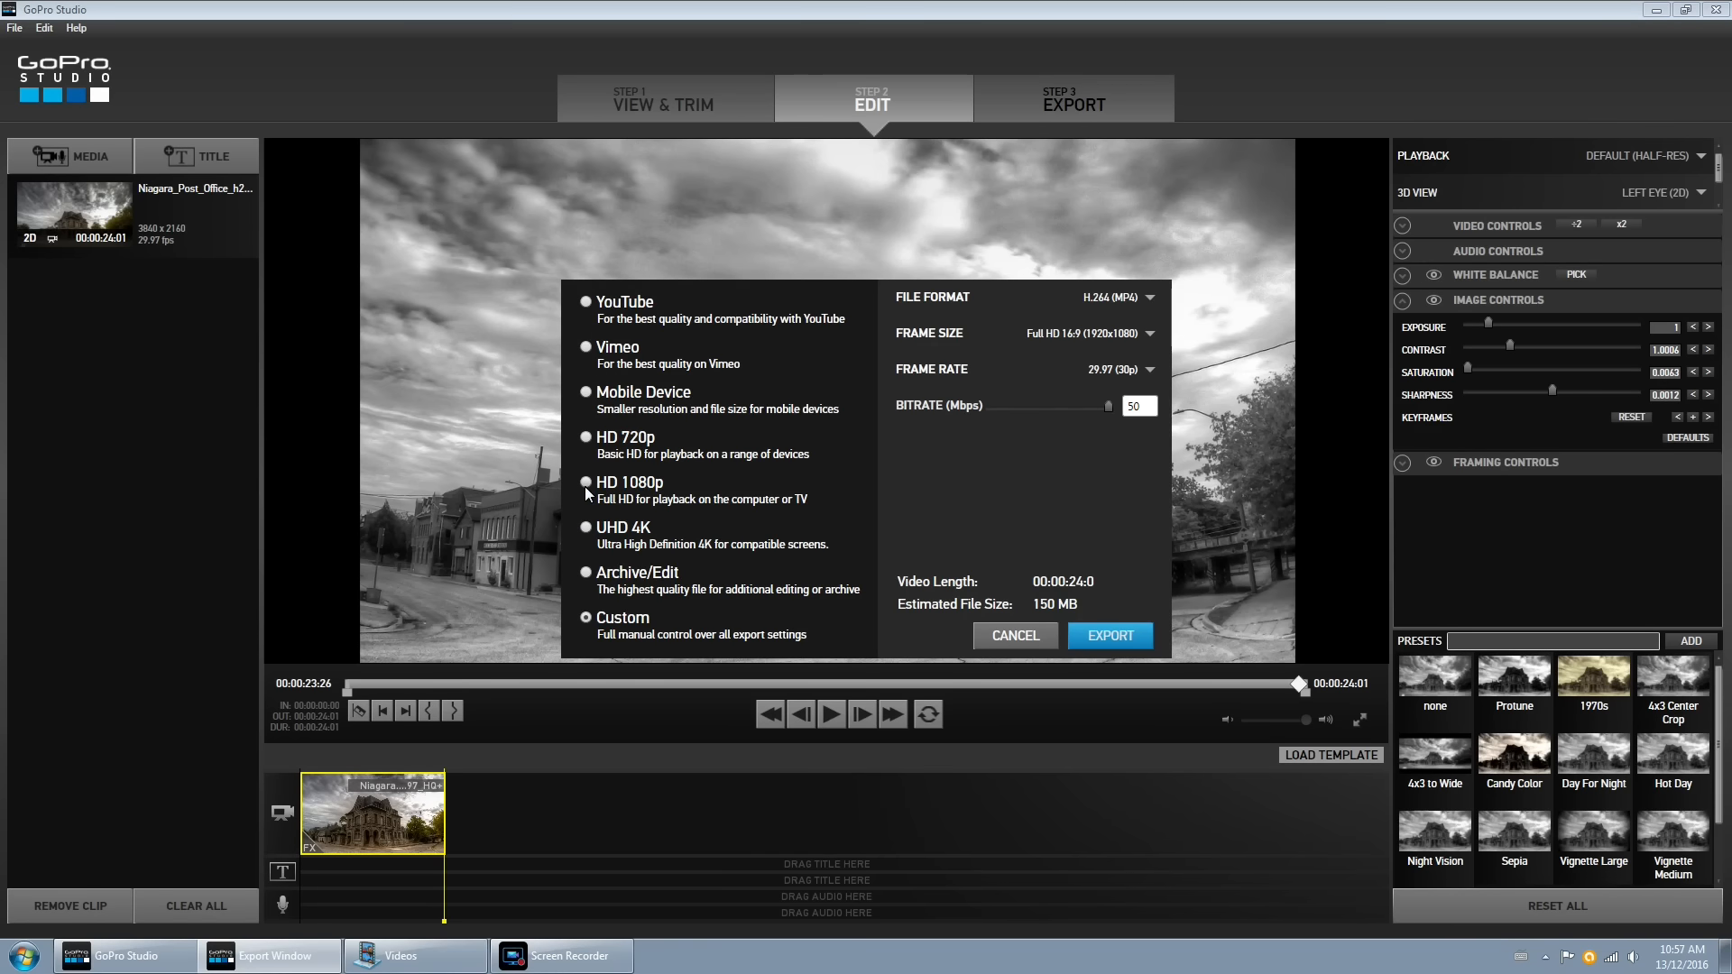
click(587, 490)
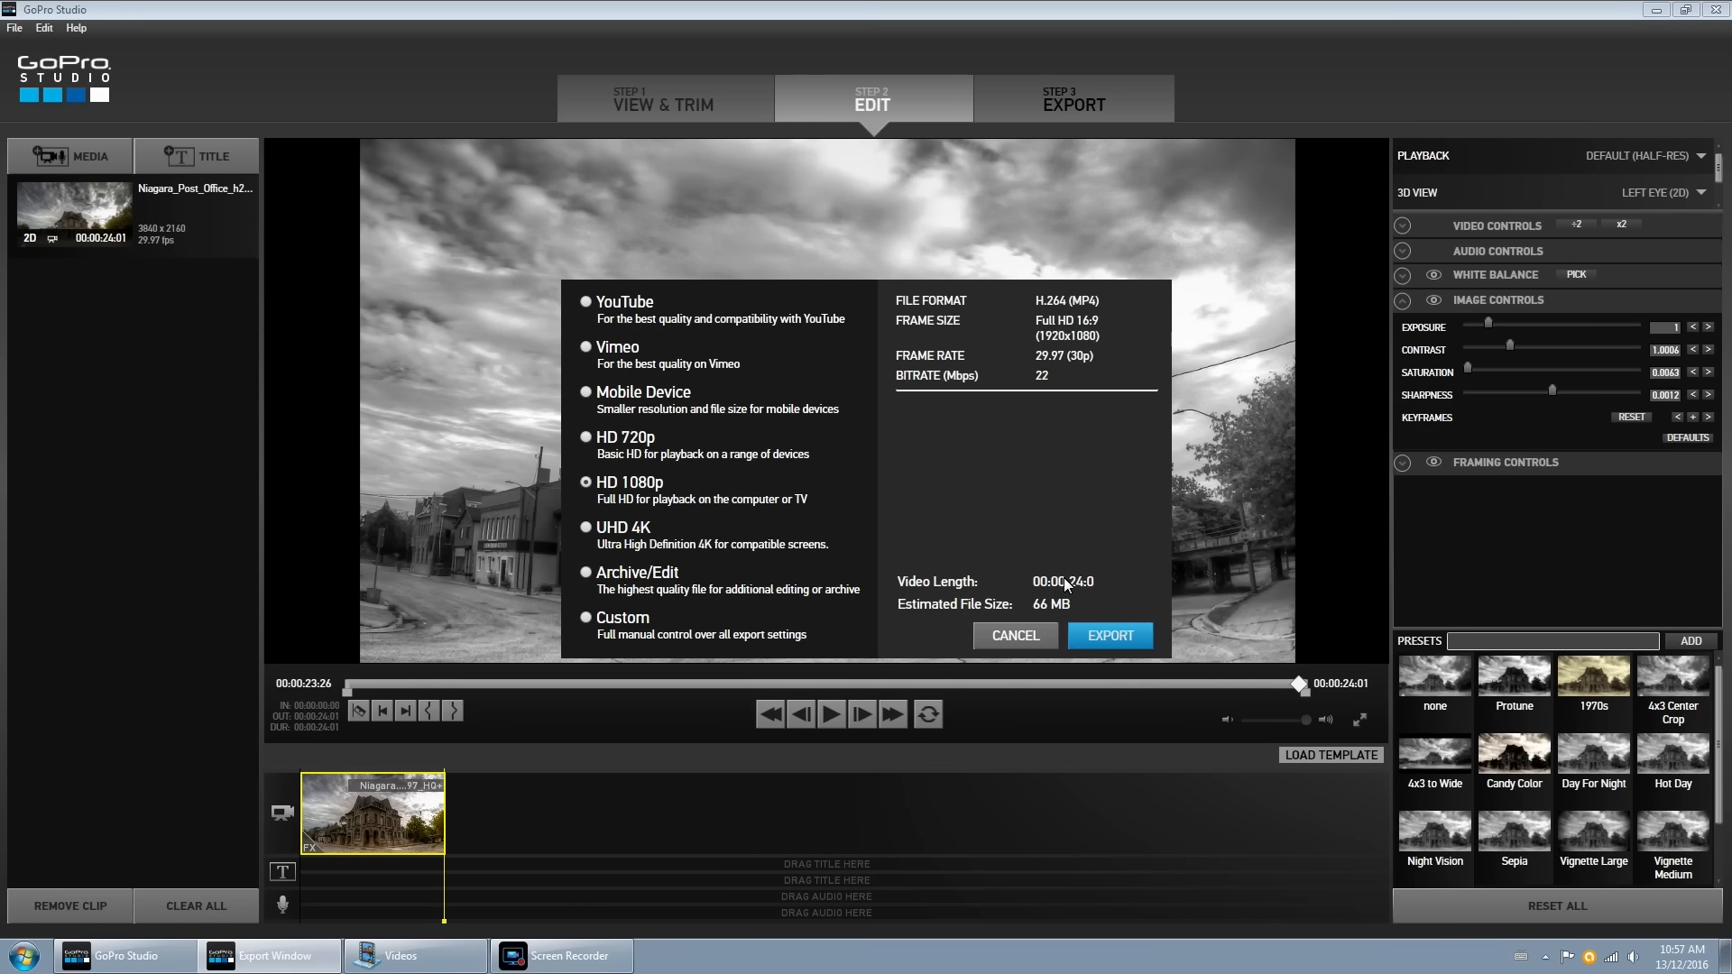
click(1096, 632)
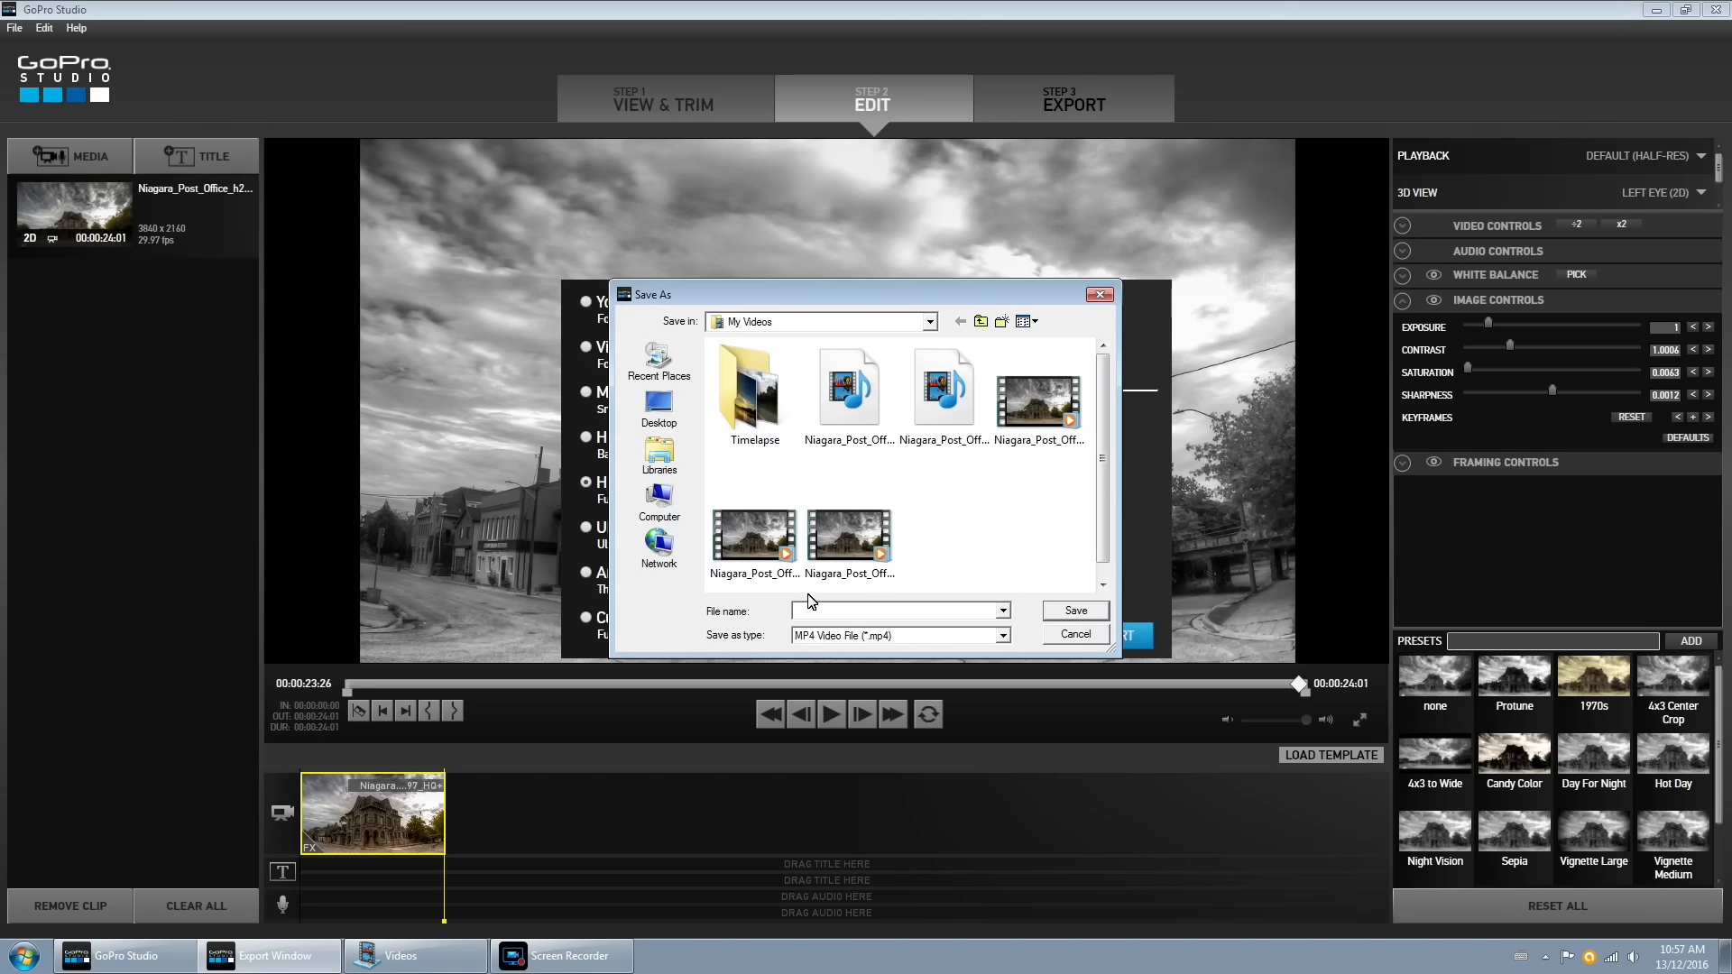
text(Colou)
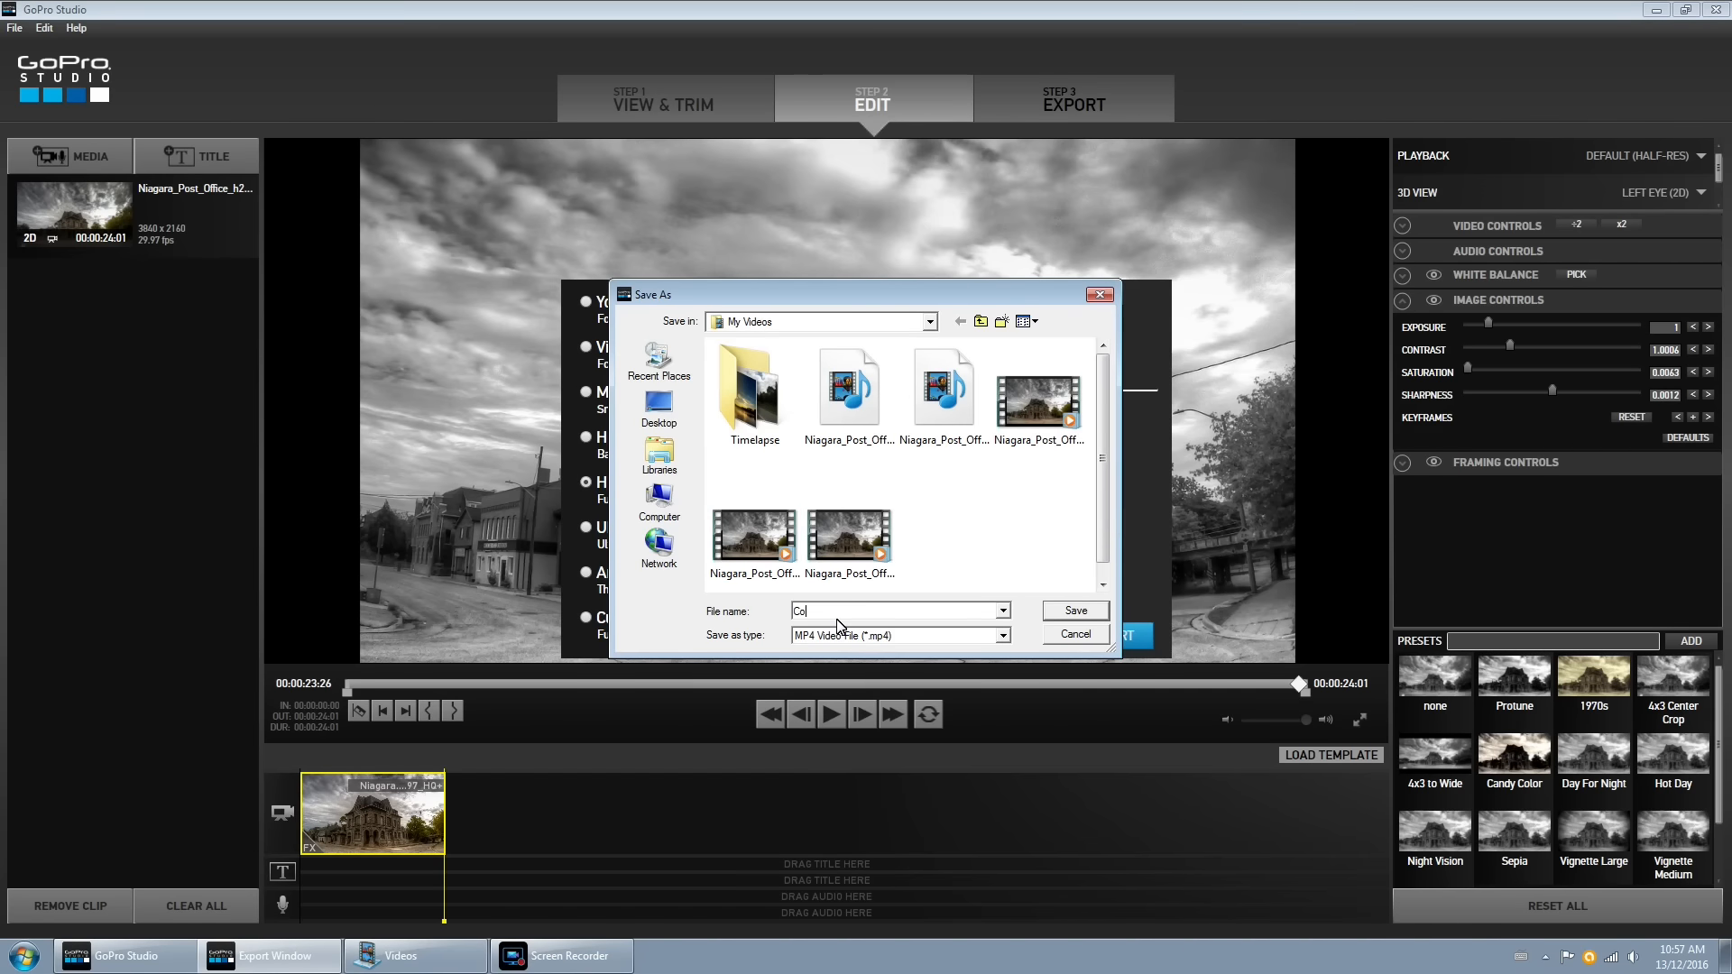